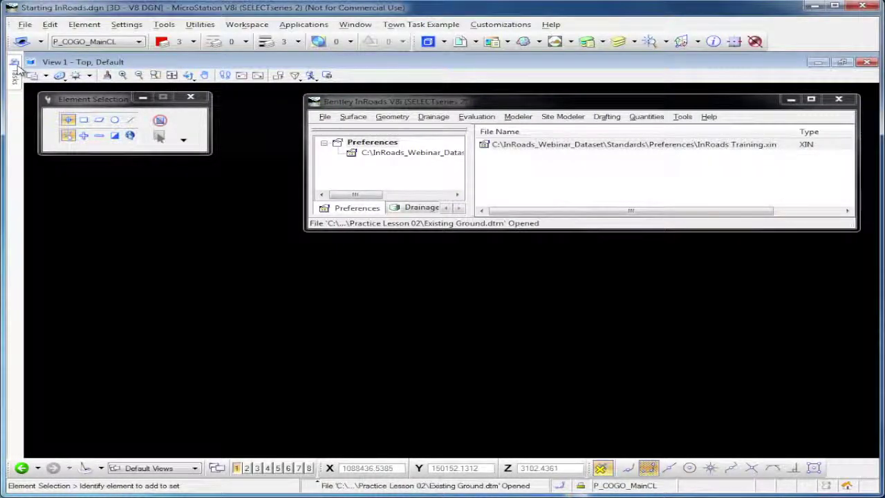
# Pin the Tasks pane open beside the view and return it to auto-hide
pyautogui.moveTo(15, 72)
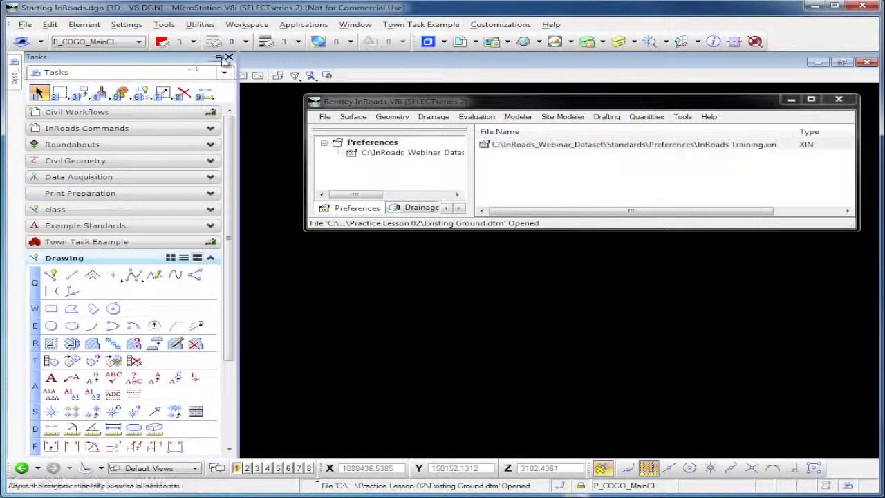
pyautogui.click(221, 58)
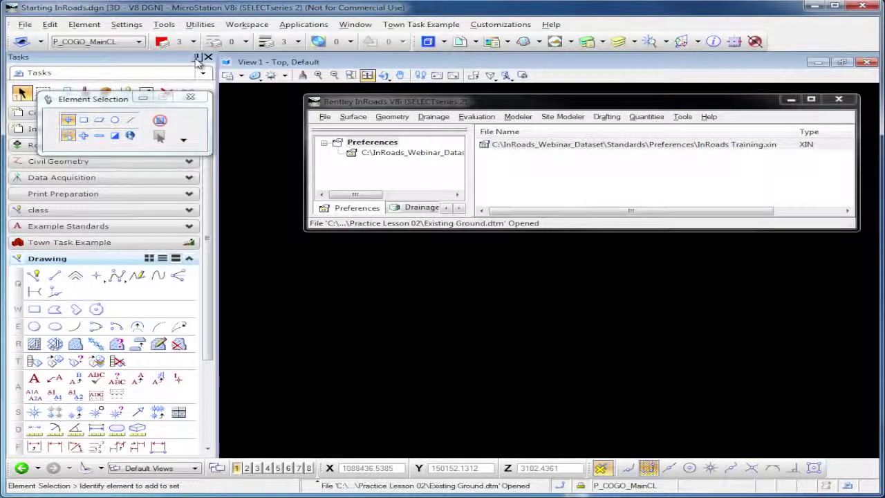
pyautogui.click(196, 58)
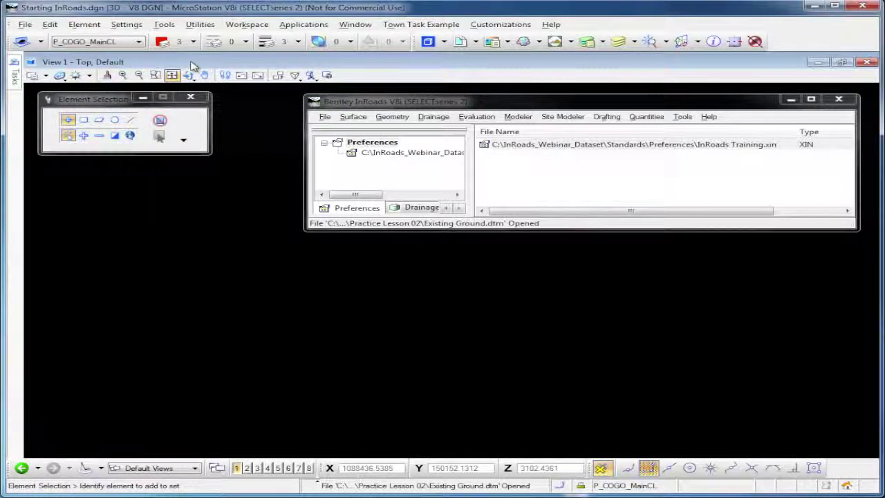
# Switch the InRoads explorer to Surfaces and examine the feature data types of the Existing Ground surface
pyautogui.click(368, 211)
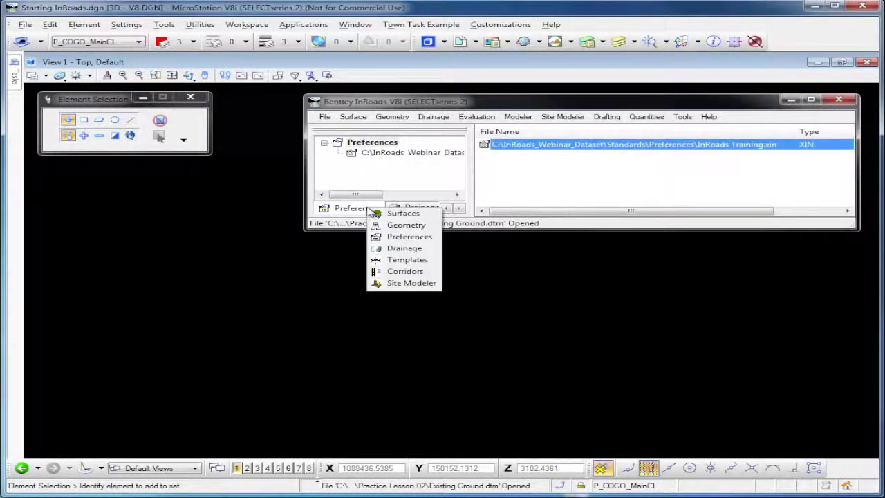
pyautogui.click(385, 214)
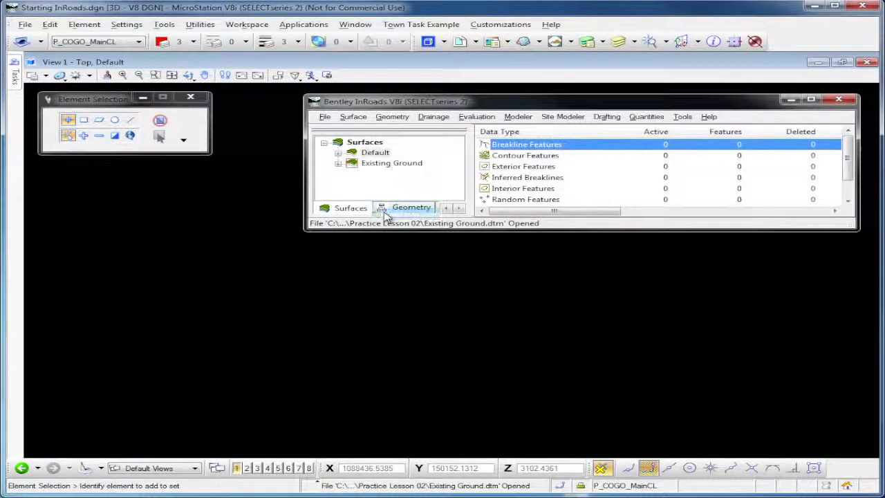
pyautogui.click(385, 166)
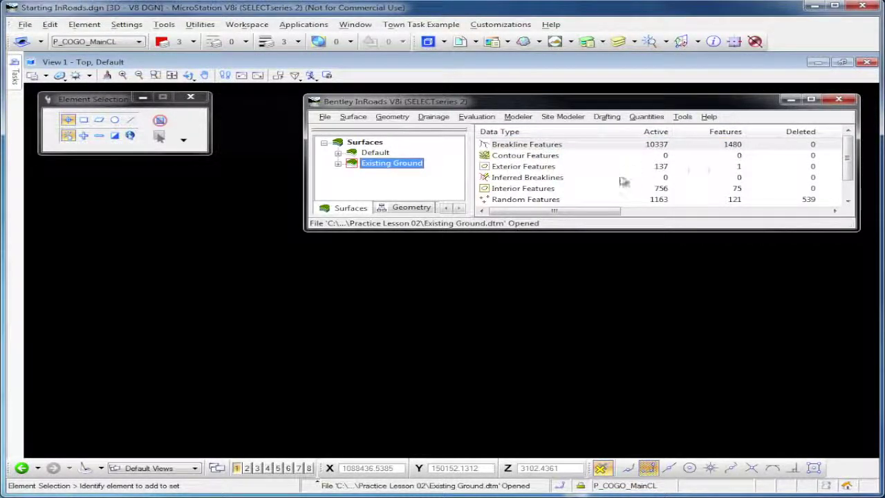
pyautogui.moveTo(848, 159); pyautogui.dragTo(848, 160)
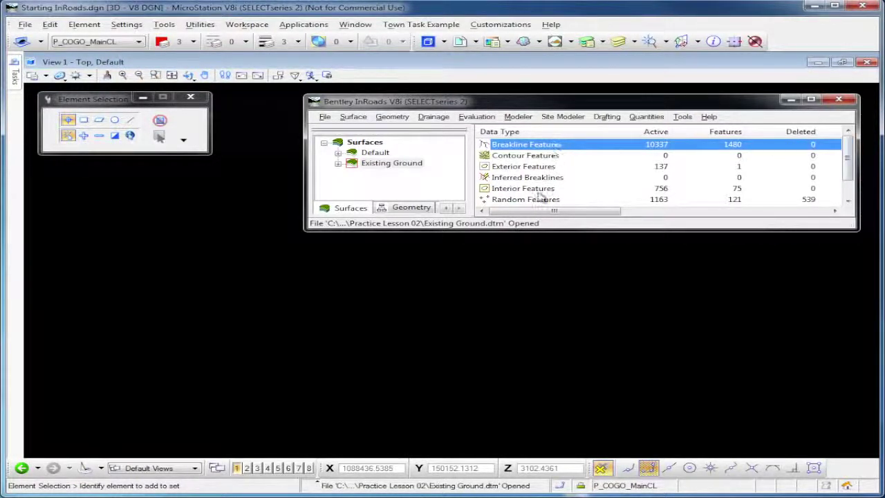
pyautogui.moveTo(847, 160); pyautogui.dragTo(845, 181)
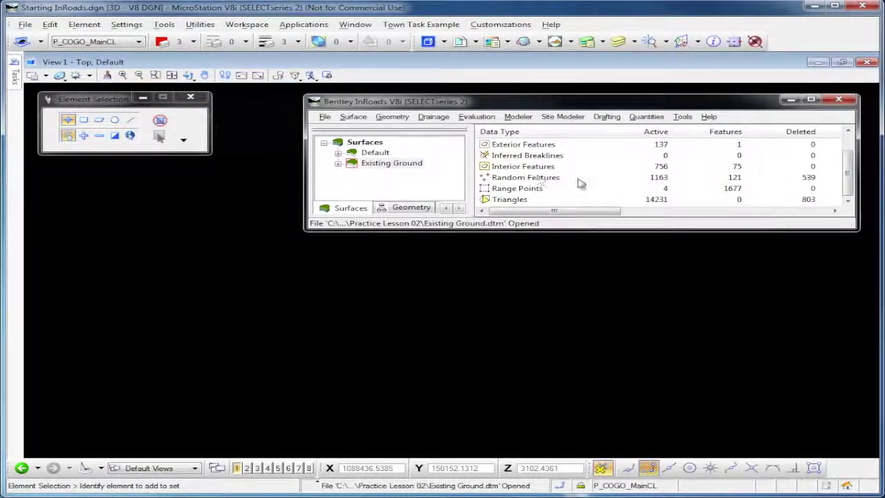
pyautogui.moveTo(848, 181); pyautogui.dragTo(848, 160)
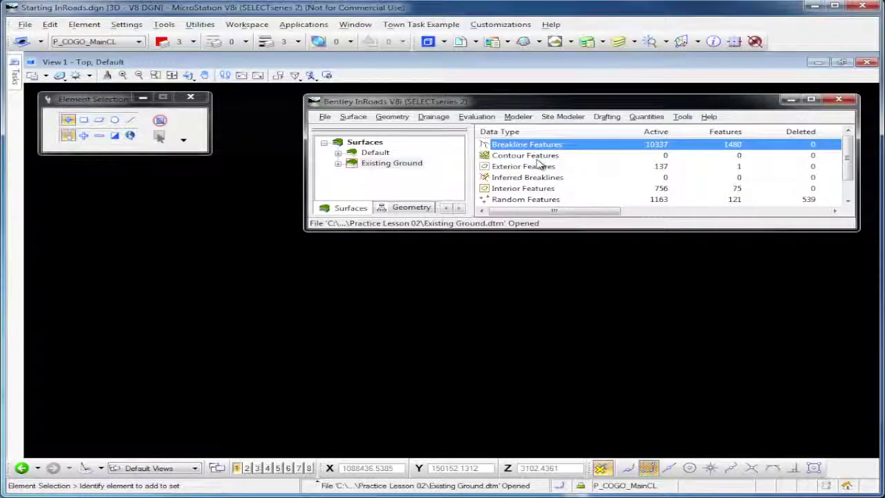
# Display the perimeter of the Existing Ground surface in the view
pyautogui.click(353, 116)
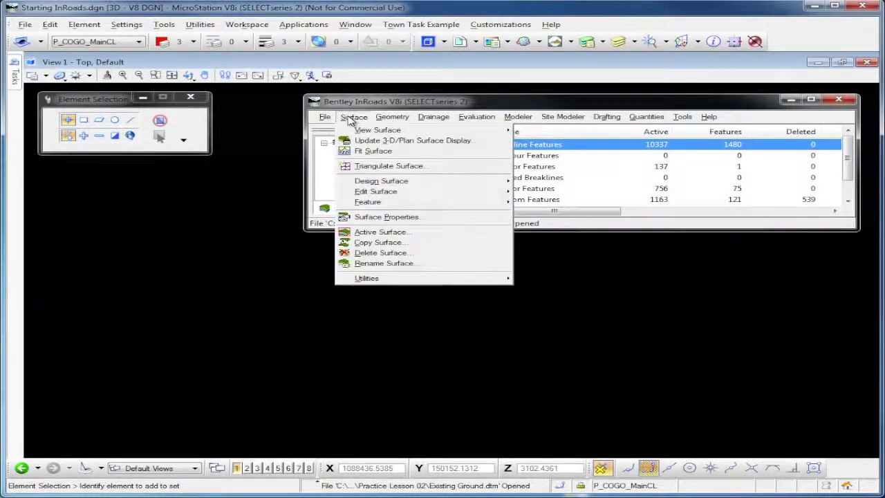
pyautogui.moveTo(376, 130)
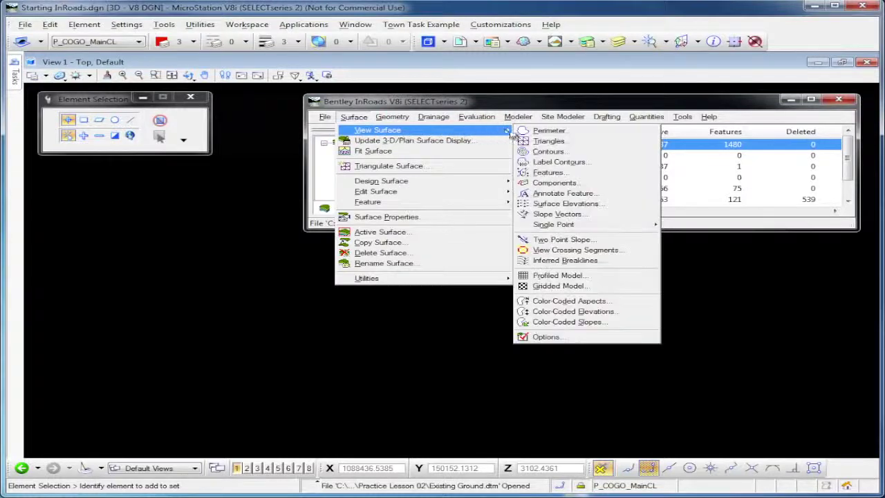
pyautogui.click(584, 134)
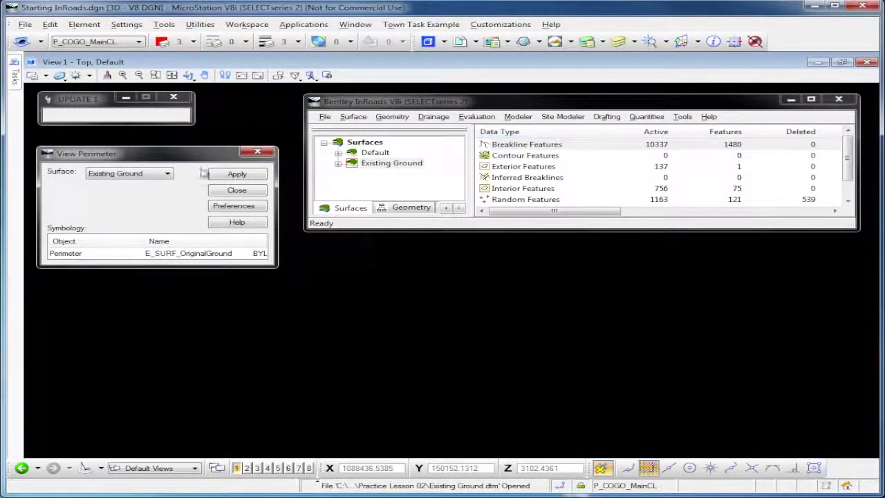
pyautogui.click(148, 173)
pyautogui.click(148, 177)
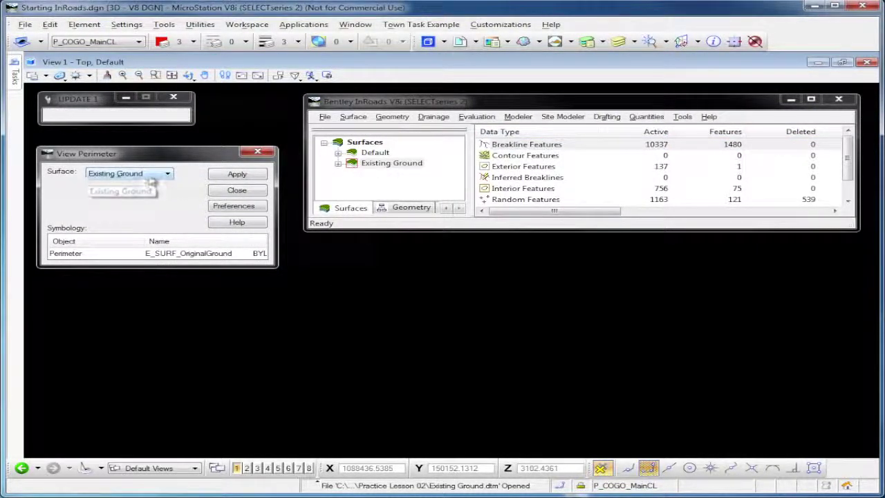
pyautogui.click(238, 175)
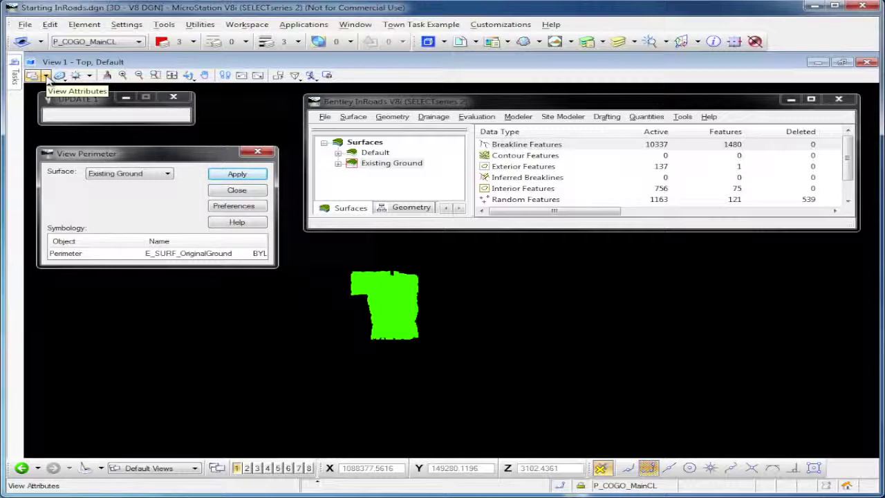
# Turn off the Fill view attribute so the surface perimeter is drawn as an outline
pyautogui.click(47, 78)
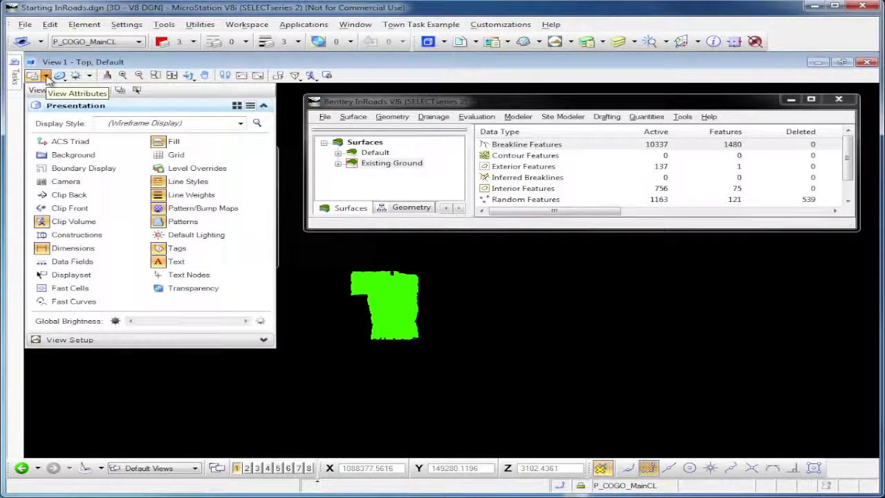
pyautogui.click(207, 144)
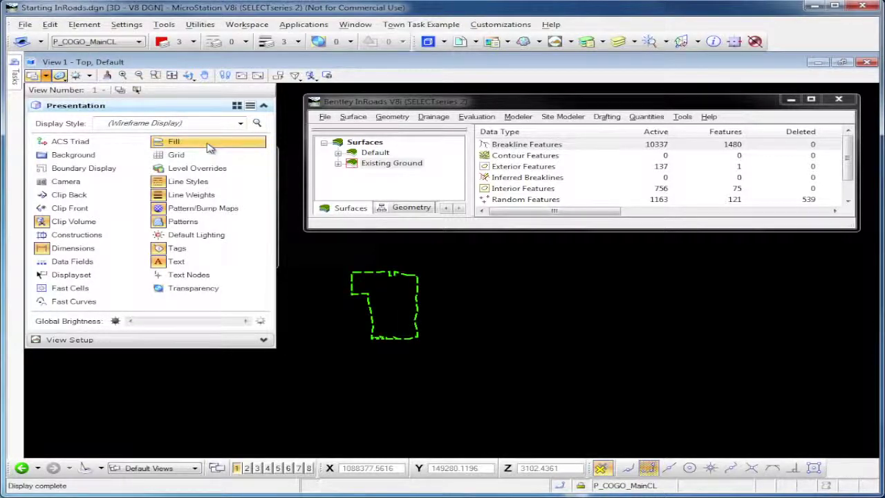
pyautogui.click(403, 296)
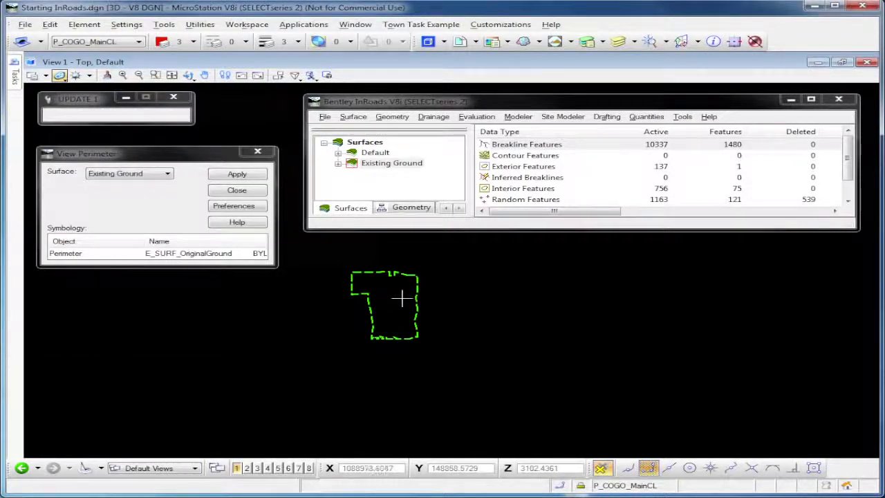
pyautogui.scroll(2, 402, 298)
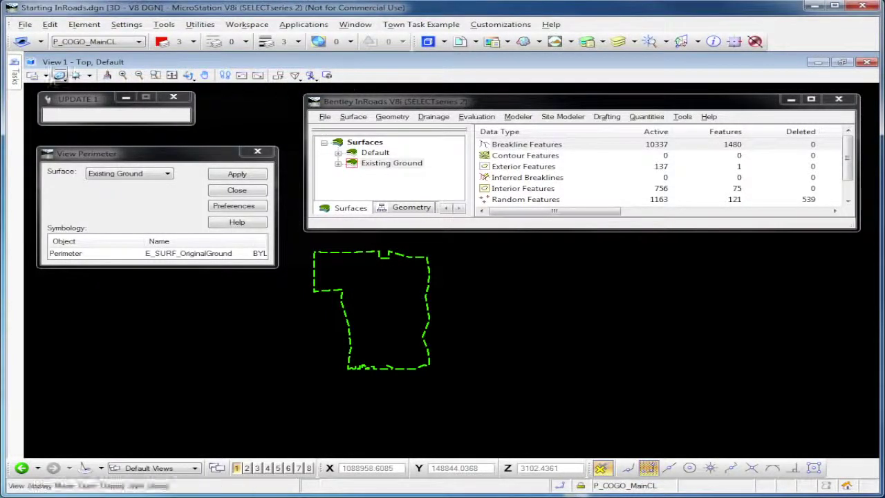
# Hide the View ToolBox of the view window and restore it
pyautogui.click(356, 24)
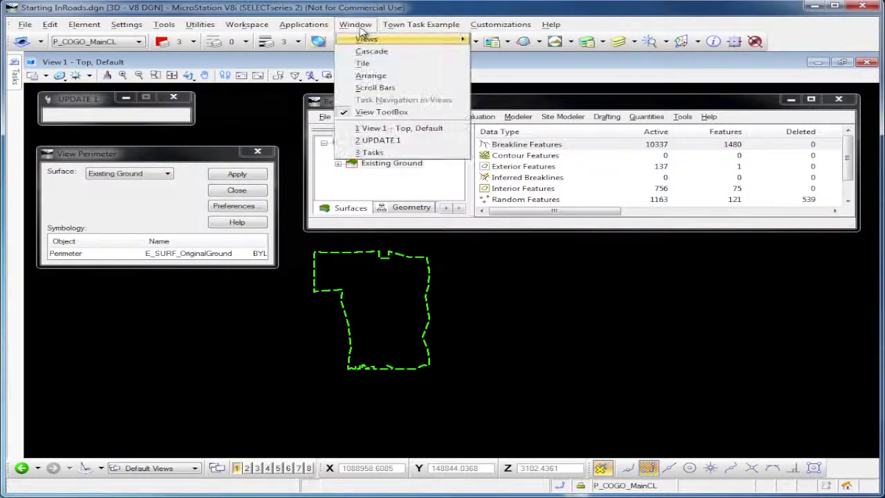
pyautogui.click(380, 112)
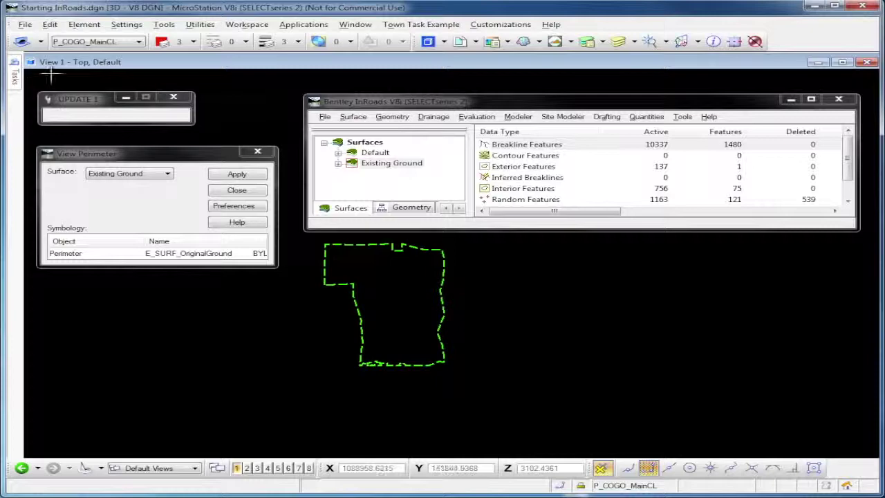
pyautogui.click(355, 24)
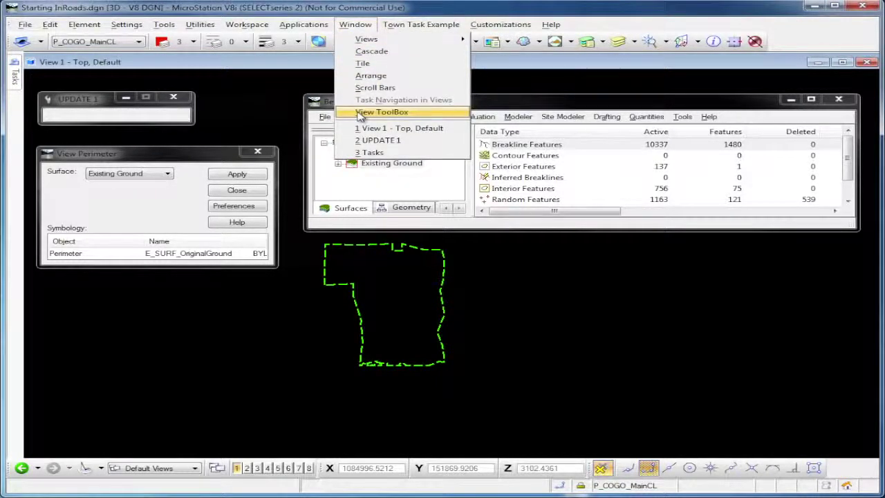
pyautogui.click(380, 113)
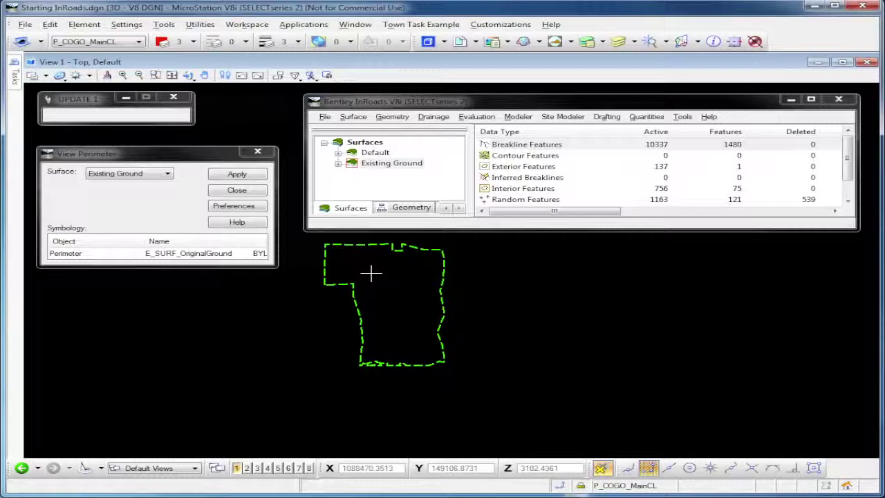
# Close the View Perimeter dialog and display the Existing Ground contours at a 2.00 interval with 4 minors per major
pyautogui.click(237, 191)
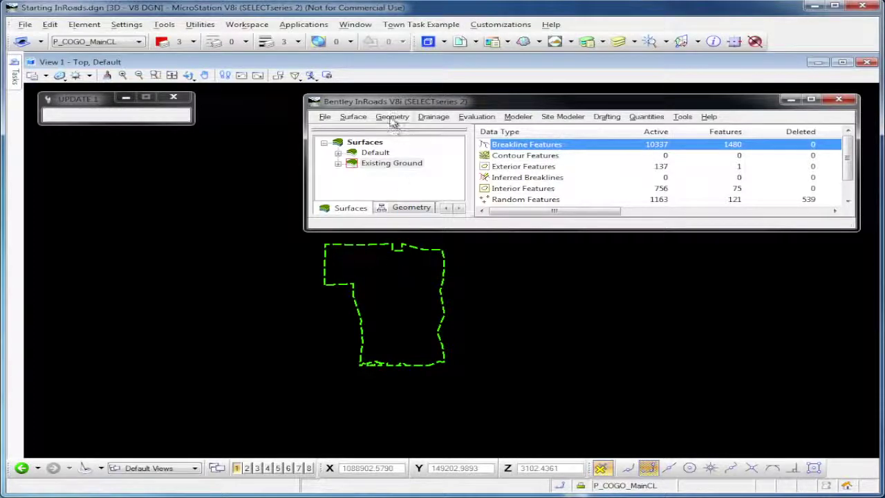
pyautogui.click(363, 118)
pyautogui.moveTo(371, 131)
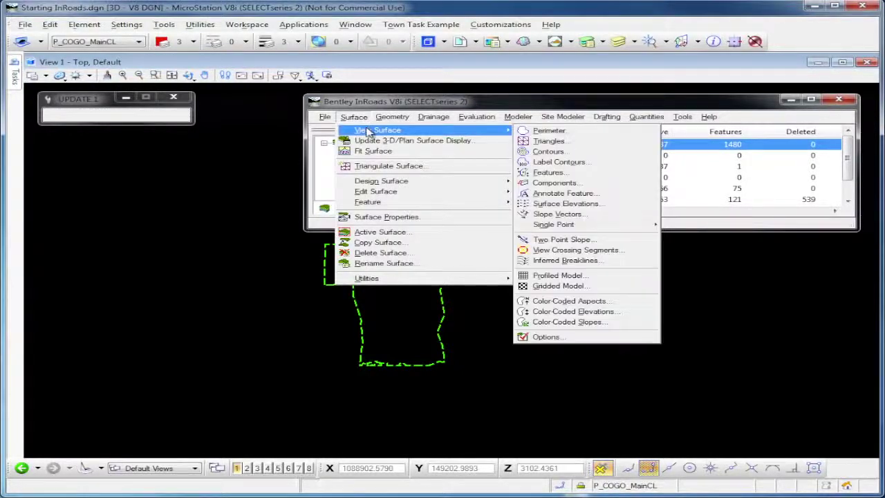
pyautogui.click(548, 152)
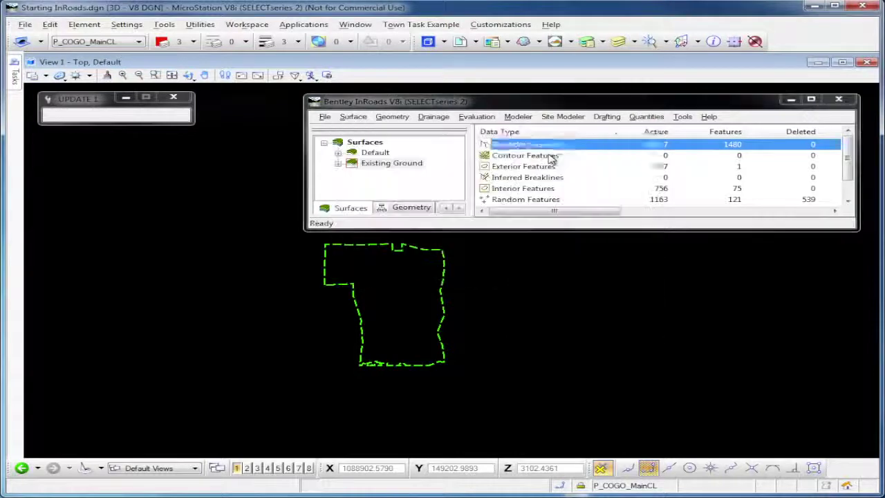
pyautogui.moveTo(487, 136); pyautogui.dragTo(195, 163)
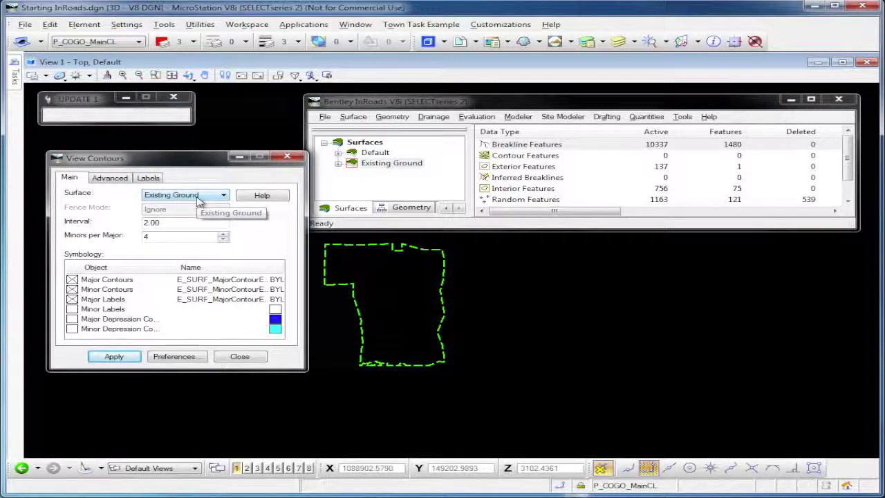
pyautogui.click(198, 198)
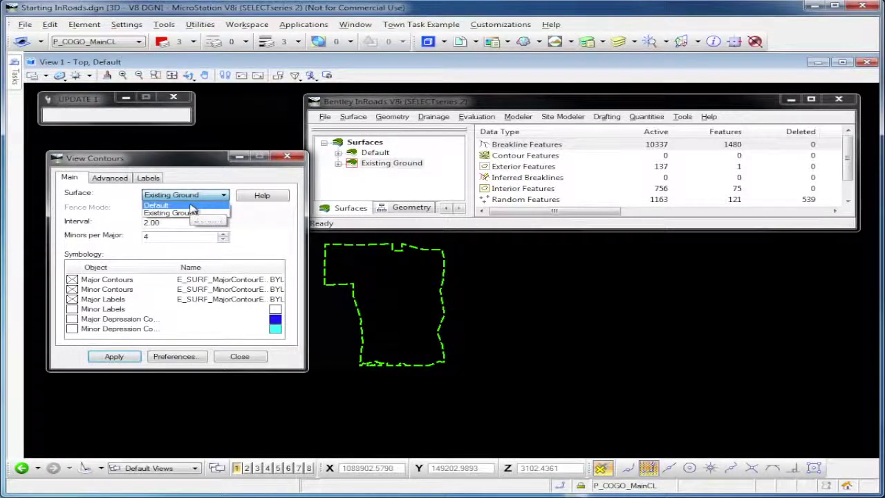
pyautogui.click(201, 213)
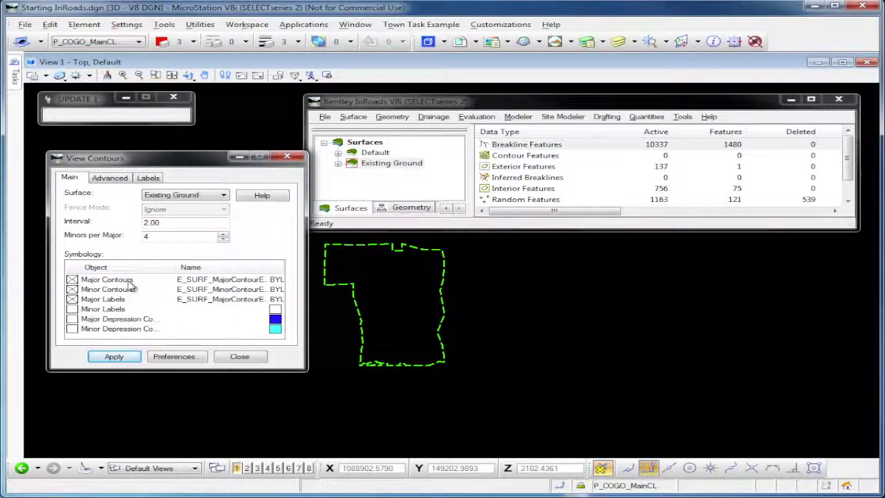
pyautogui.click(129, 358)
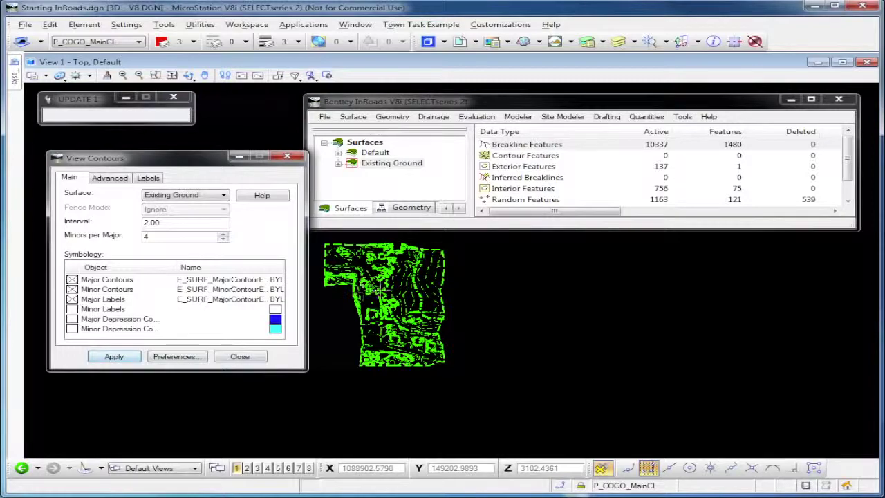
# Inspect the displayed contours and redisplay them with the contour interval set to 5.00
pyautogui.scroll(3, 380, 289)
pyautogui.scroll(-3, 404, 284)
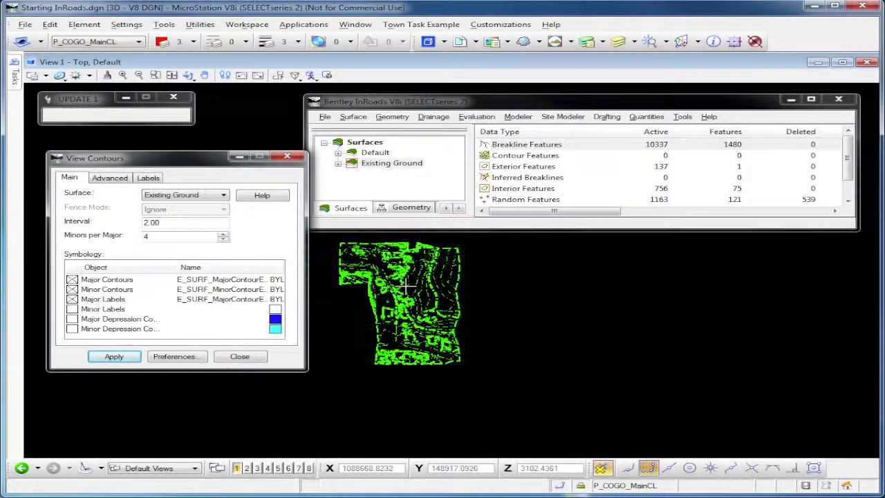
pyautogui.scroll(5, 405, 283)
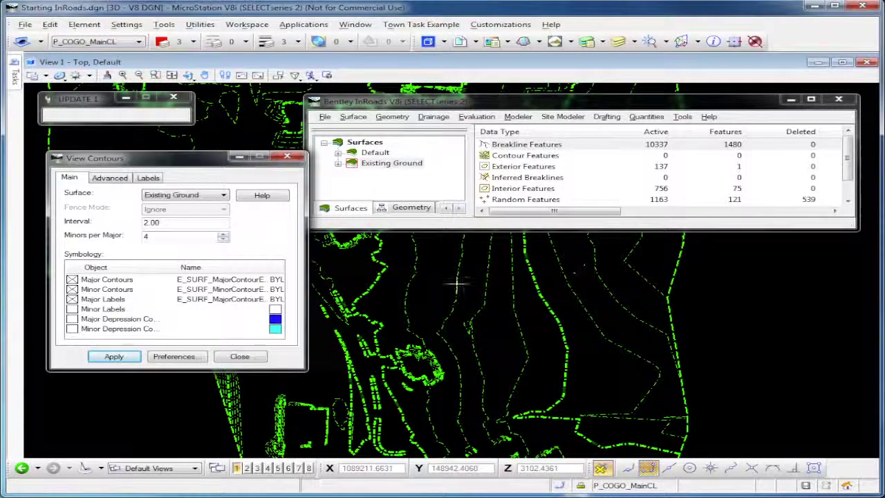
pyautogui.scroll(-3, 482, 275)
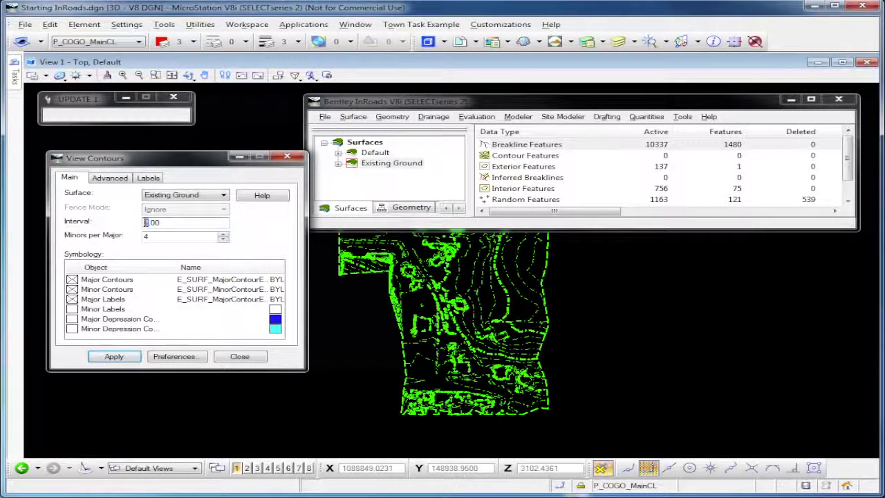
pyautogui.write('5')
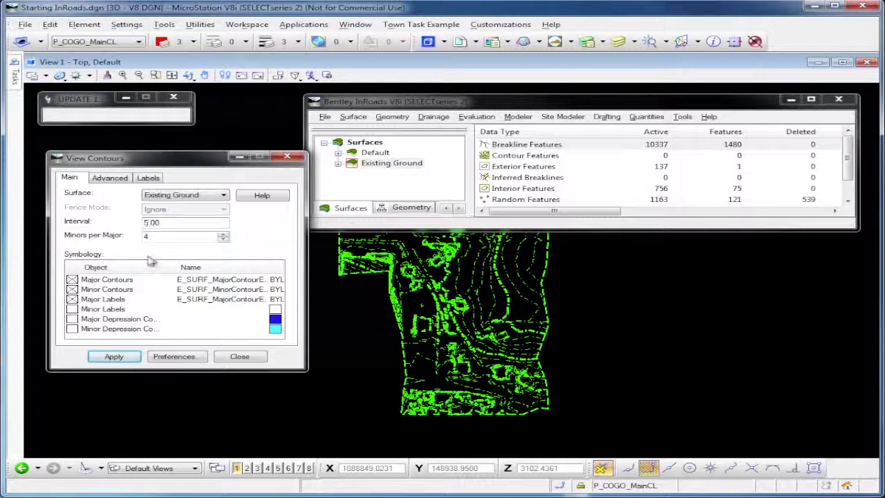
pyautogui.click(115, 356)
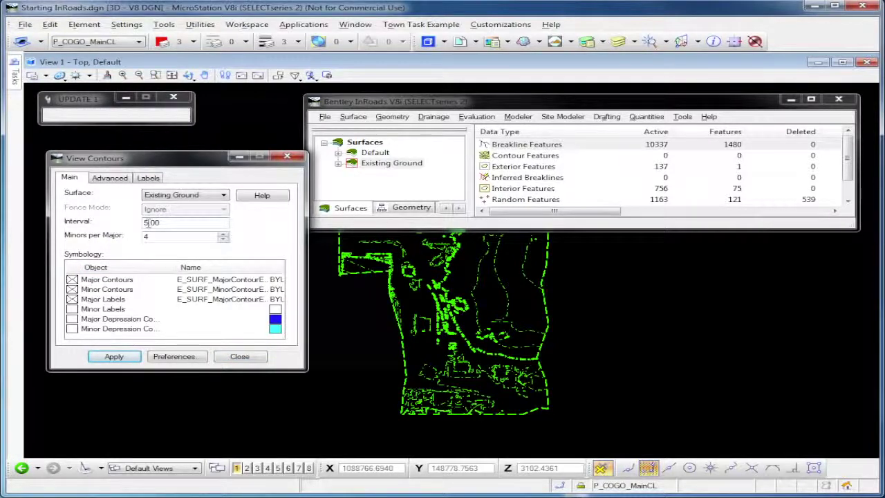
# Redisplay the Existing Ground contours with the interval set to 2.00 and 2 minors per major, and close the View Contours dialog
pyautogui.click(223, 238)
pyautogui.click(223, 238)
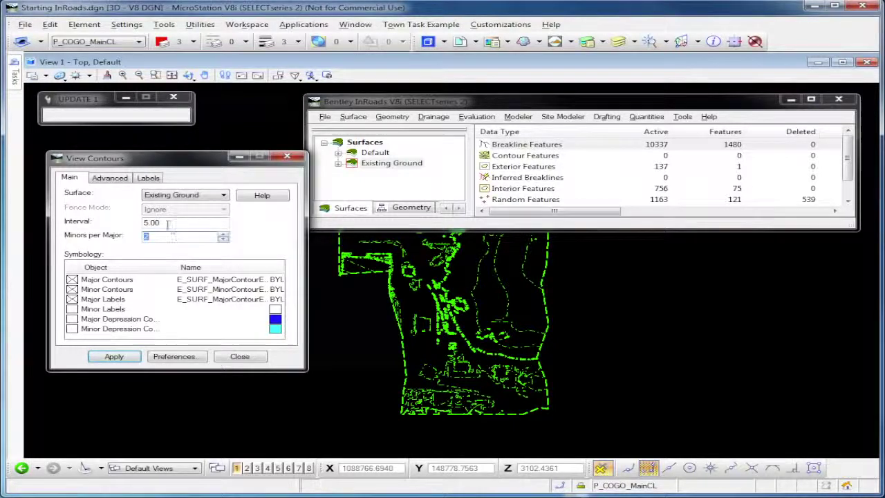
pyautogui.moveTo(148, 222); pyautogui.dragTo(132, 224)
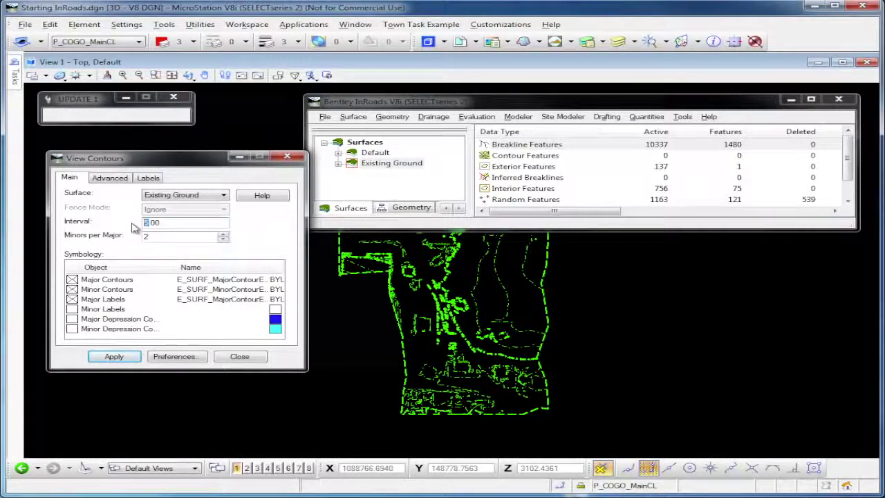
pyautogui.write('2')
pyautogui.click(114, 356)
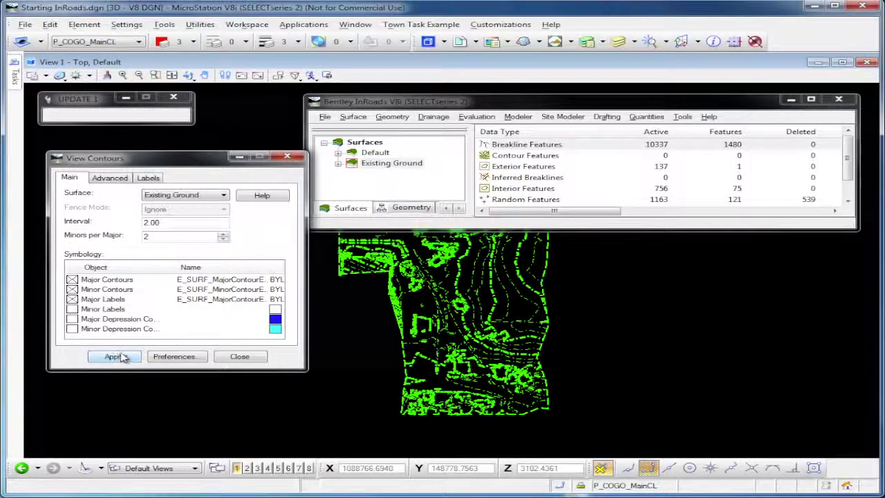
pyautogui.click(242, 360)
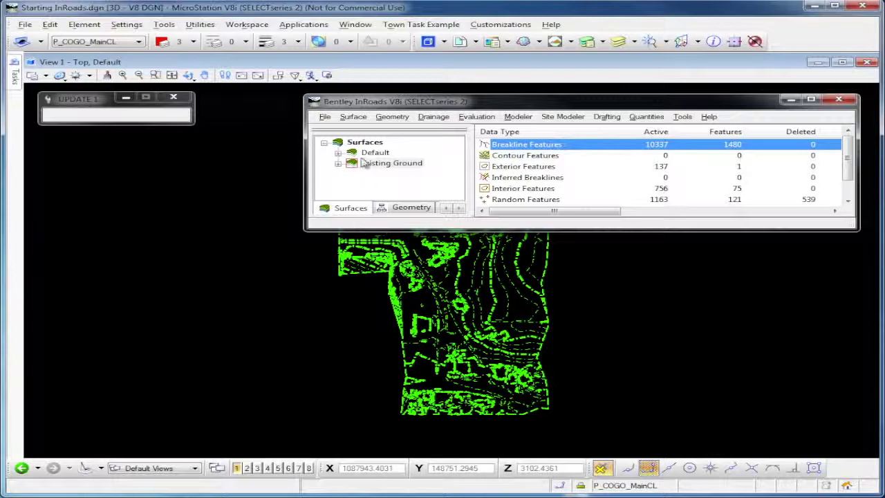
# Display the triangles of the Existing Ground surface in the view and close the View Triangles dialog
pyautogui.click(353, 117)
pyautogui.moveTo(468, 131)
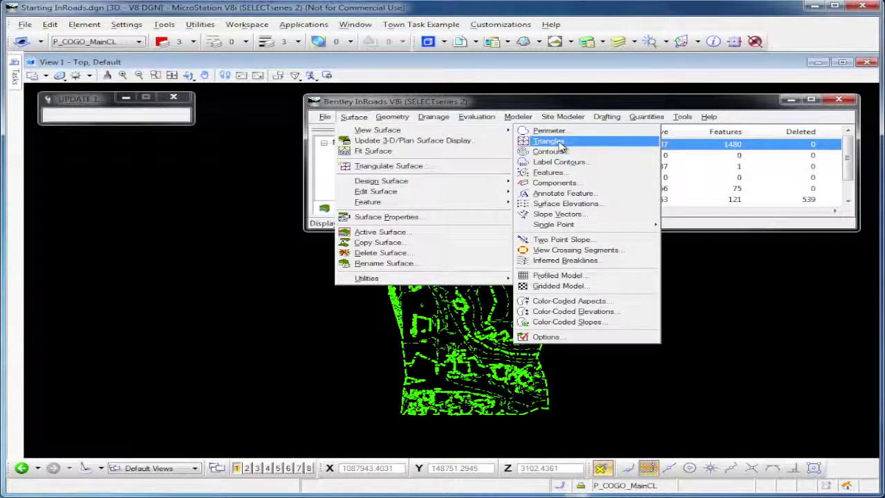
pyautogui.moveTo(377, 119)
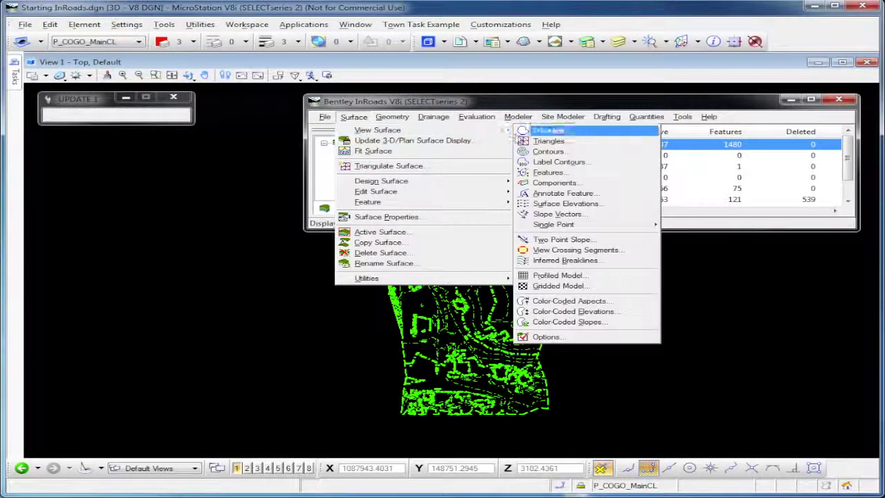
pyautogui.click(849, 167)
pyautogui.moveTo(848, 172); pyautogui.dragTo(849, 190)
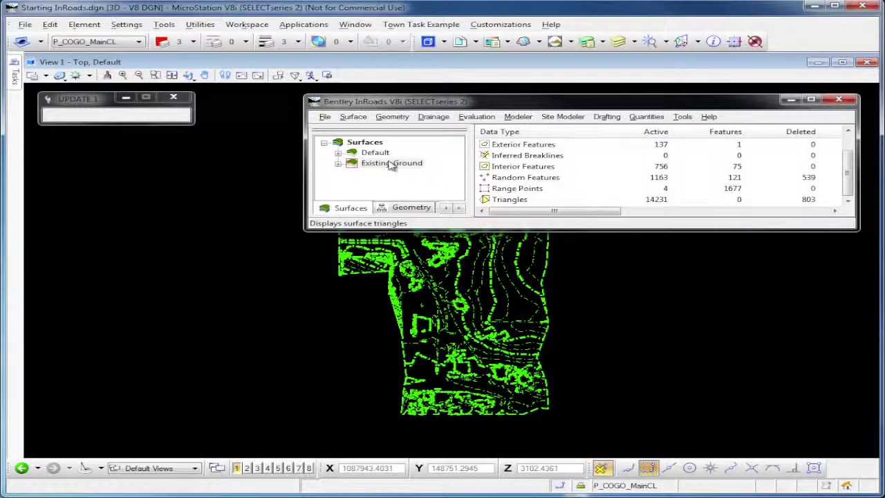
pyautogui.click(356, 117)
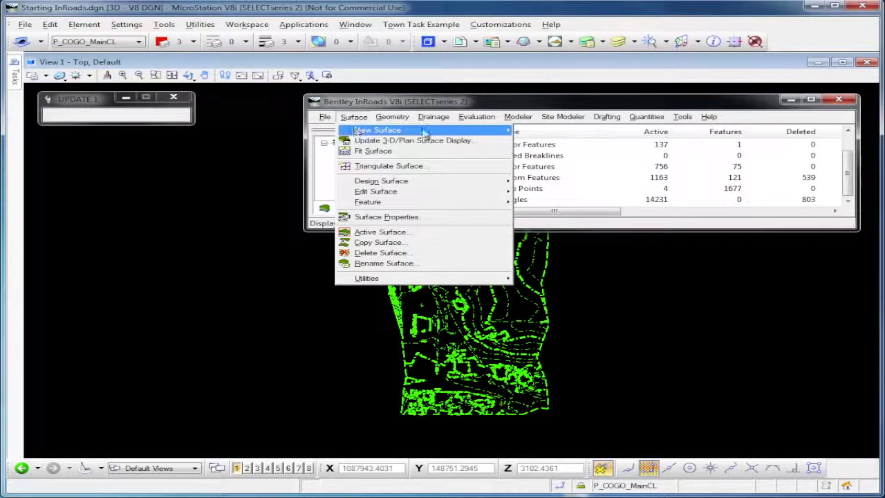
pyautogui.moveTo(414, 130)
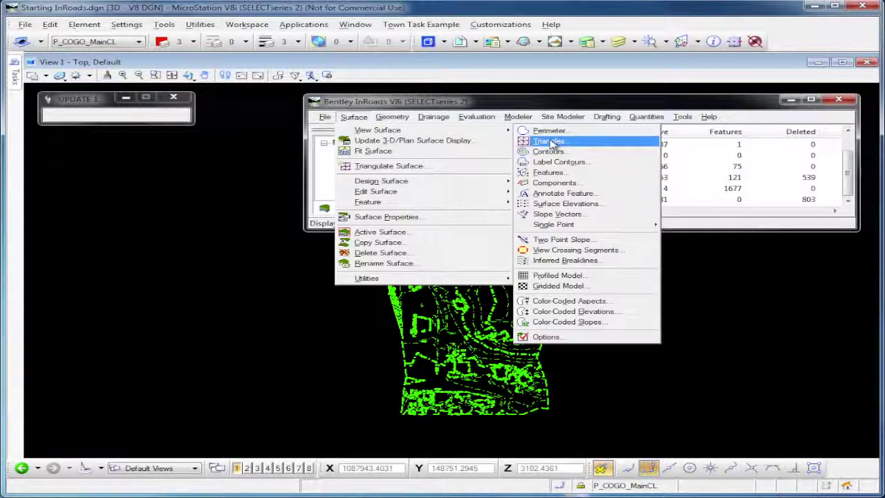
pyautogui.click(552, 142)
pyautogui.moveTo(516, 84); pyautogui.dragTo(208, 142)
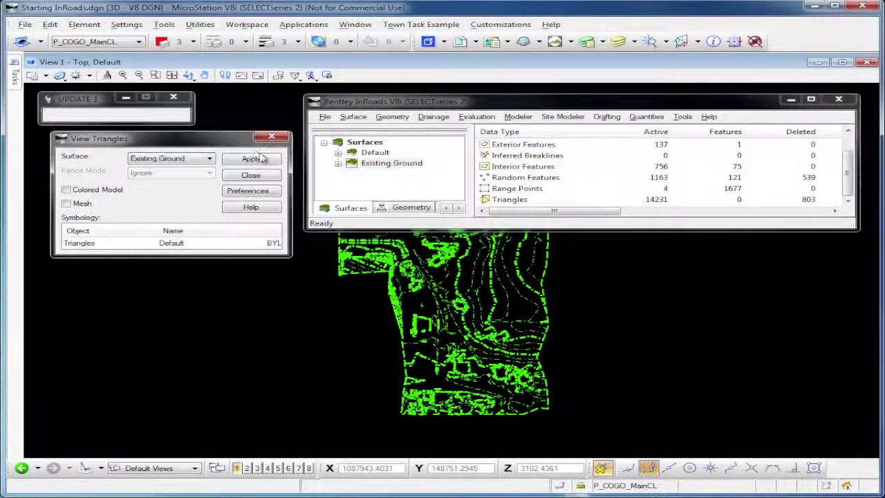
pyautogui.click(260, 160)
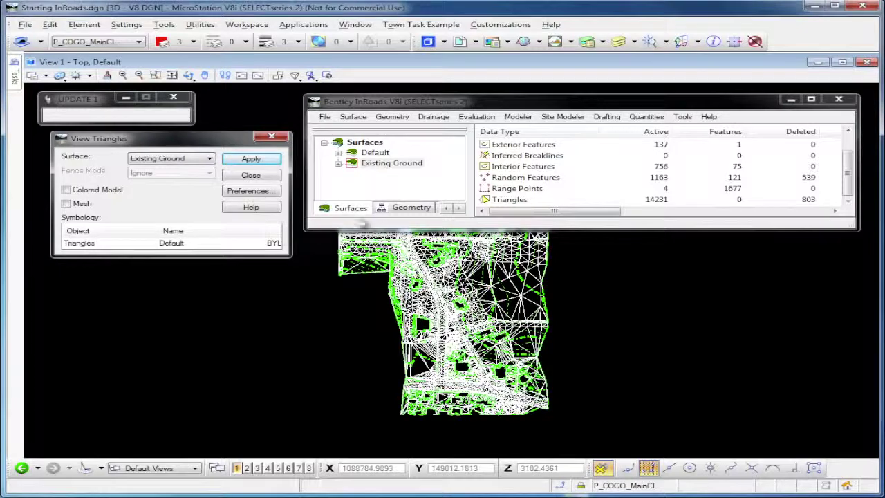
pyautogui.click(268, 177)
# Update the plan surface display so the contours and the perimeter of Existing Ground are hidden, keeping the triangles on
pyautogui.click(353, 117)
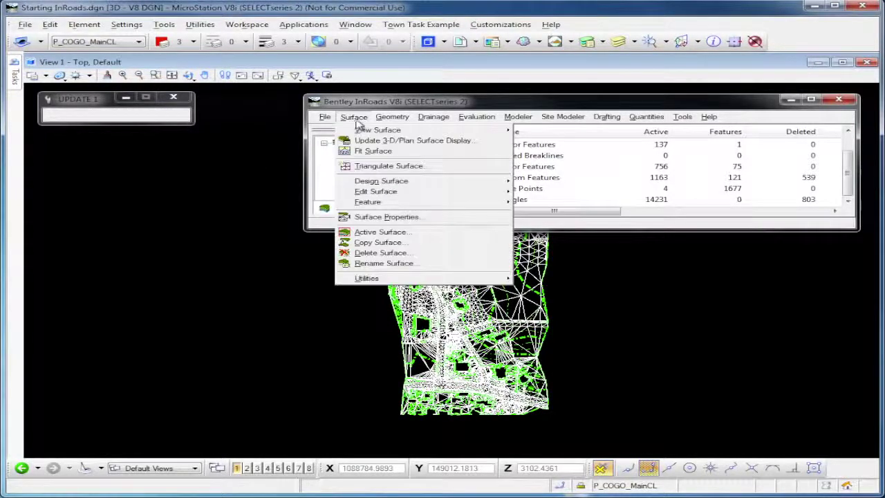
pyautogui.click(394, 141)
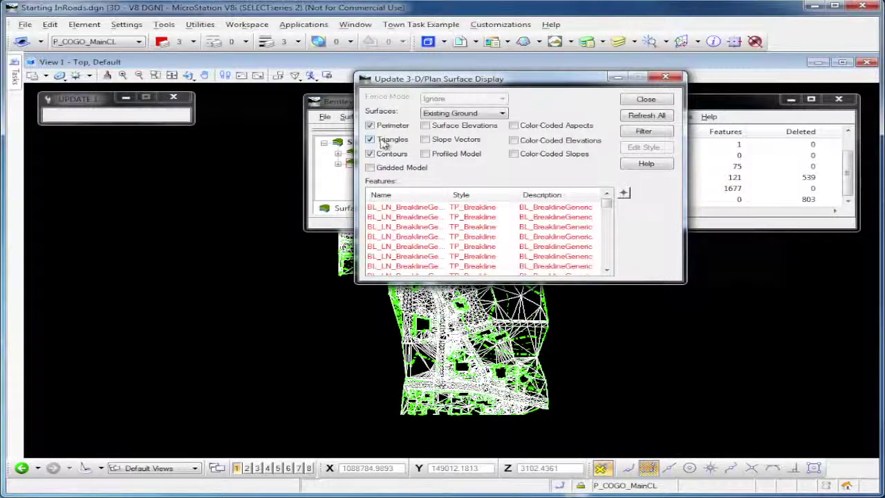
pyautogui.click(370, 153)
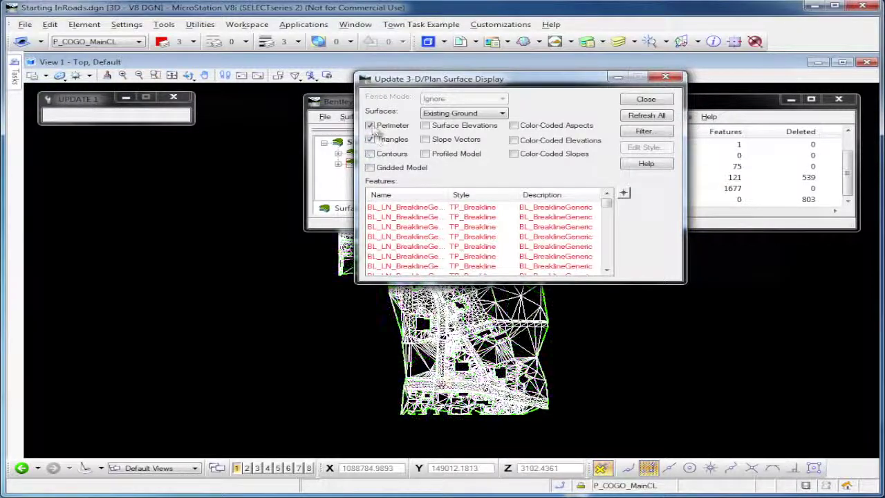
pyautogui.click(371, 125)
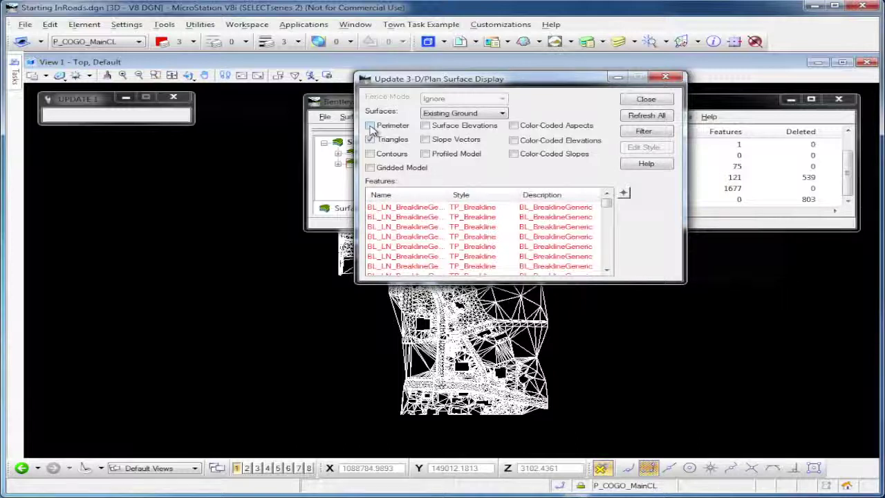
pyautogui.click(647, 101)
# Examine the surface triangles close up and in 3D from several angles, and return the view to Top
pyautogui.scroll(4, 242, 290)
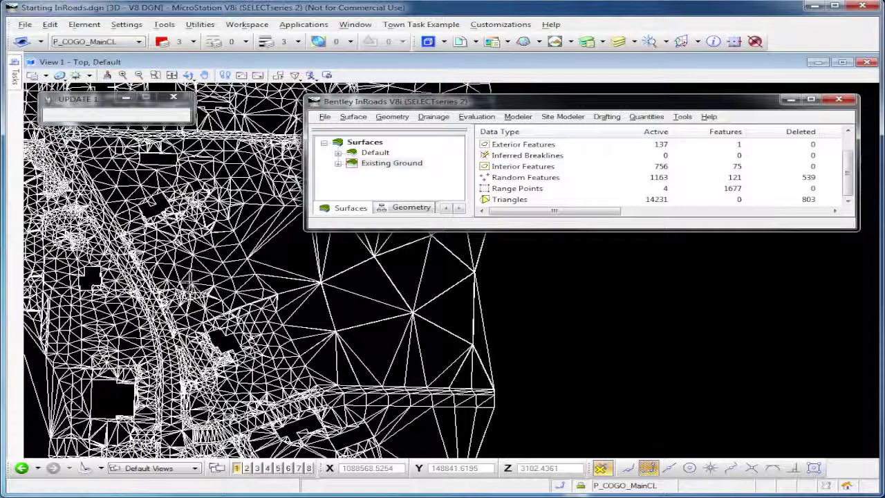
pyautogui.scroll(-3, 193, 276)
pyautogui.scroll(-1, 196, 266)
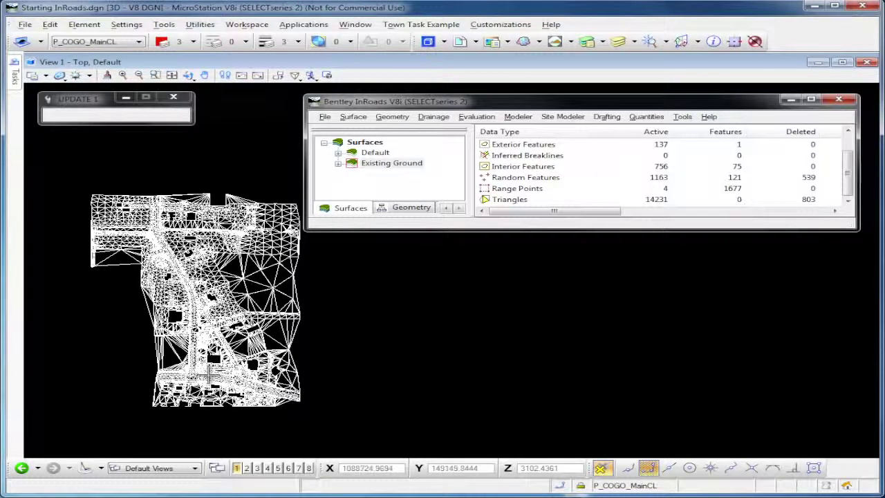
pyautogui.keyDown('shift'); pyautogui.moveTo(207, 378); pyautogui.dragTo(293, 283, button='middle'); pyautogui.keyUp('shift')
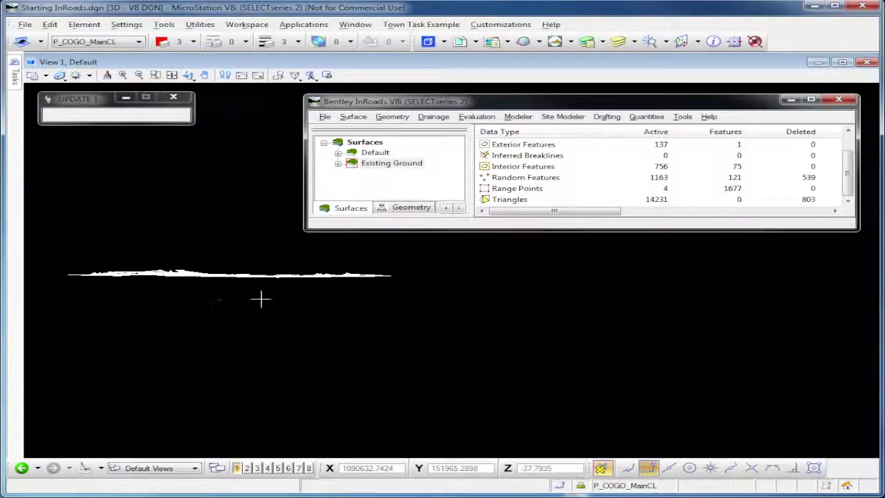
pyautogui.keyDown('shift'); pyautogui.moveTo(250, 273); pyautogui.dragTo(170, 353, button='middle'); pyautogui.keyUp('shift')
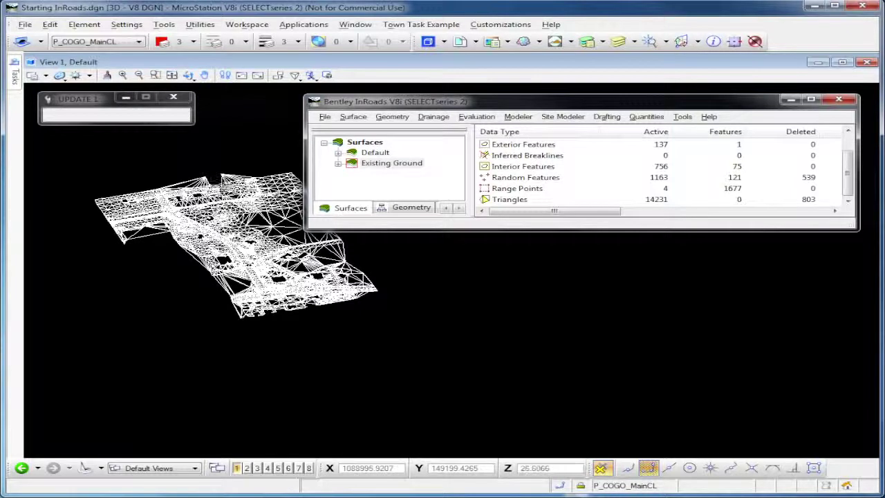
pyautogui.click(188, 75)
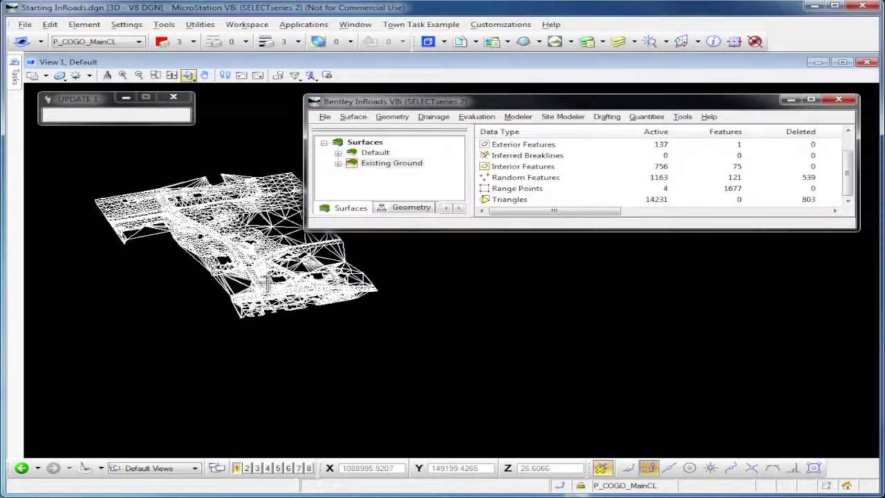
pyautogui.click(190, 77)
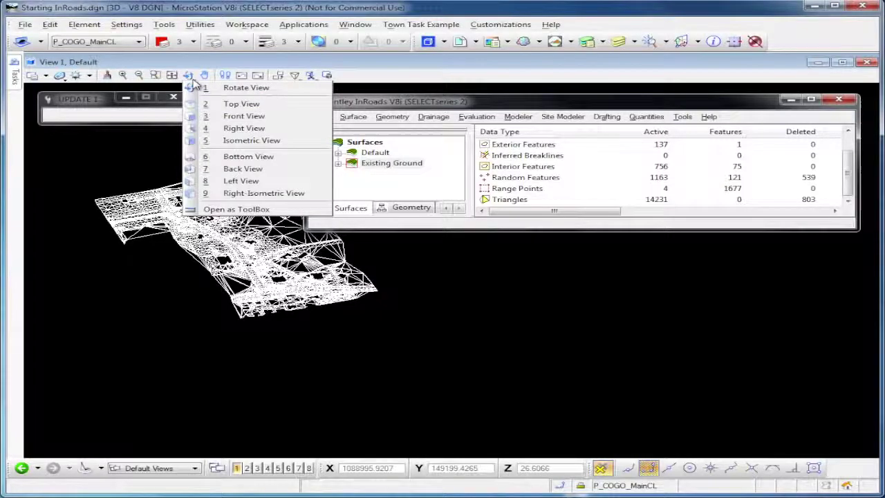
pyautogui.click(246, 105)
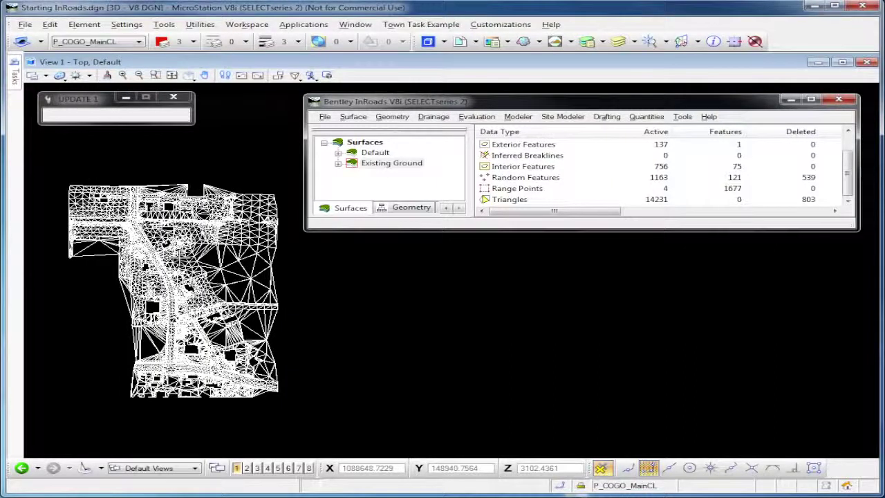
# Update the plan surface display of Existing Ground to show the perimeter and contours and hide the triangles
pyautogui.click(353, 117)
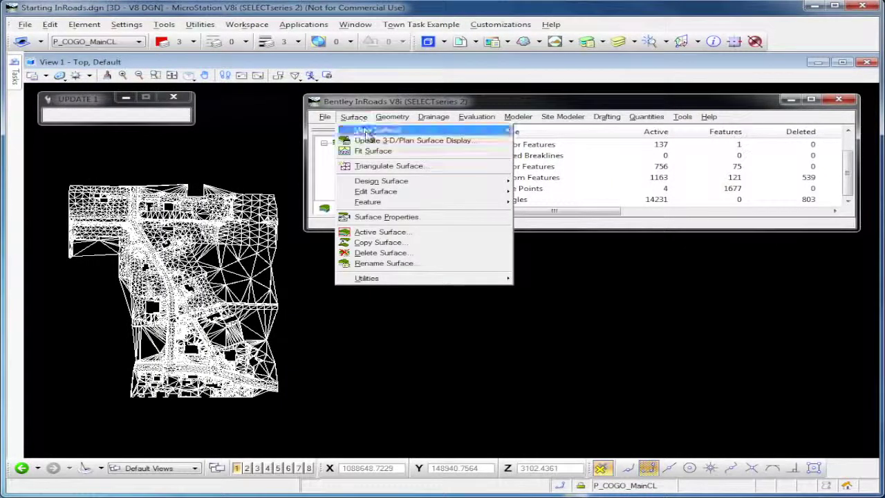
pyautogui.click(371, 141)
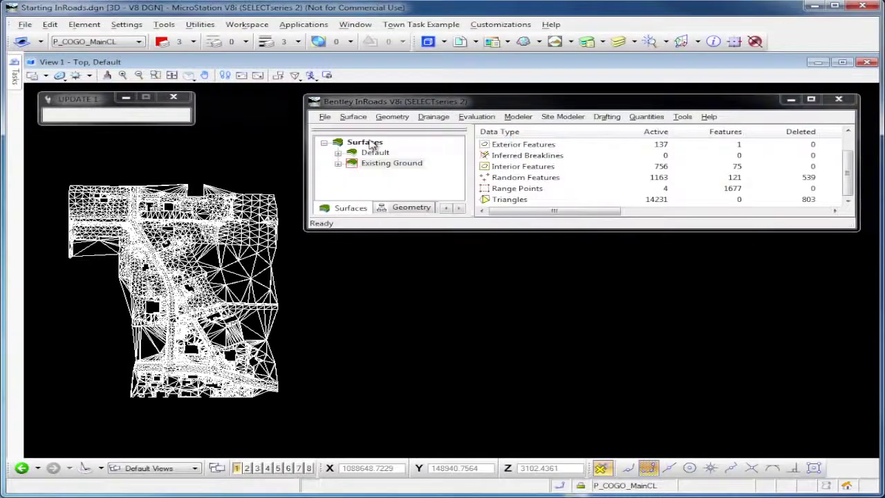
pyautogui.click(370, 139)
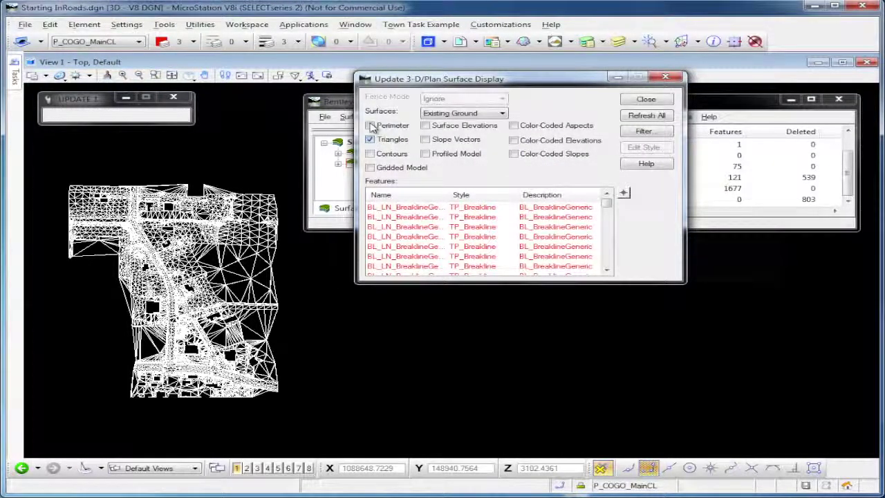
pyautogui.click(370, 126)
pyautogui.click(370, 140)
pyautogui.click(370, 154)
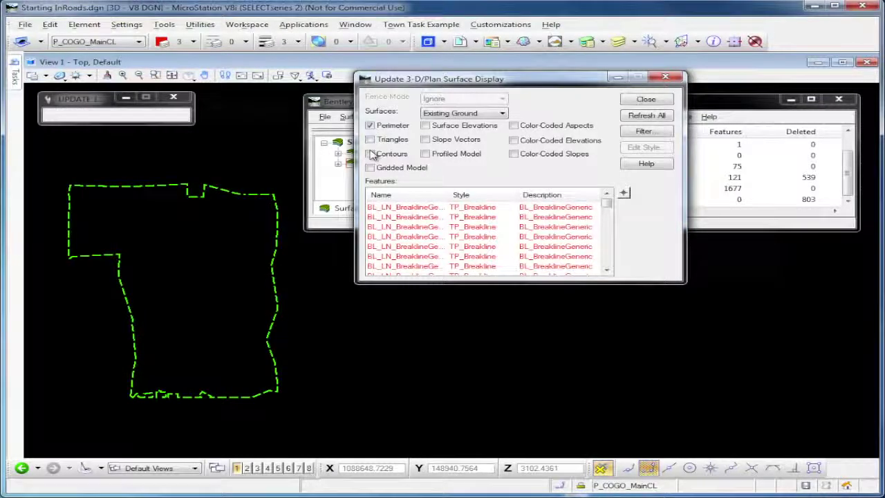
pyautogui.click(645, 99)
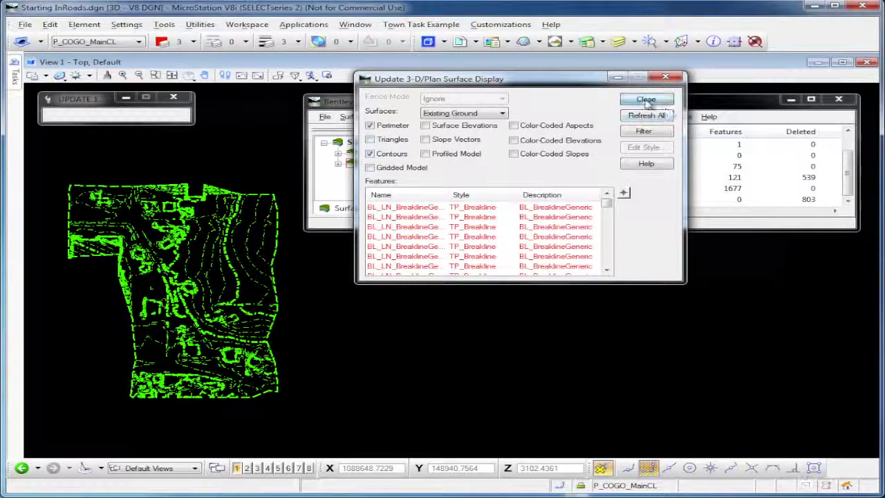
# Select the Existing Ground surface perimeter shape with Element Selection and delete it from the drawing
pyautogui.moveTo(14, 73)
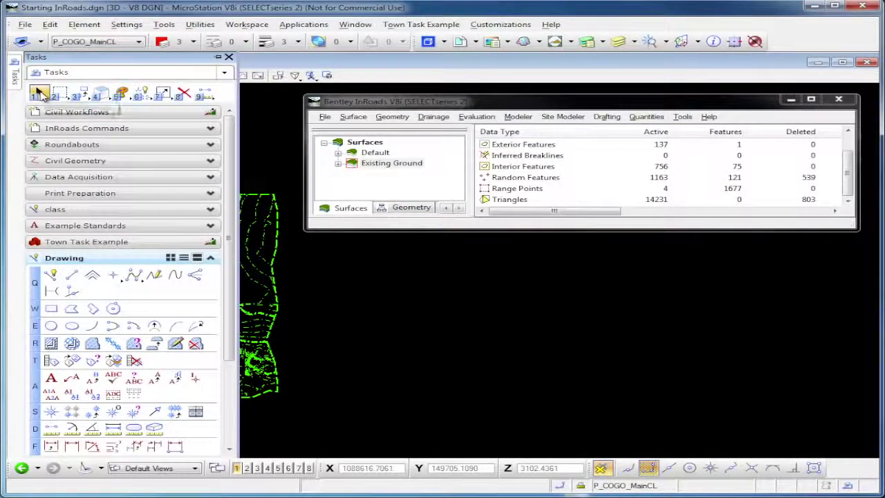
pyautogui.click(38, 93)
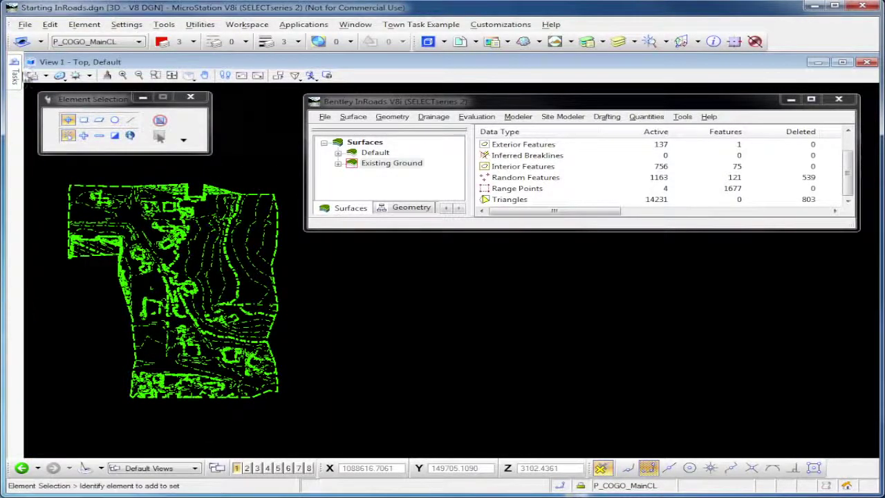
pyautogui.moveTo(13, 72)
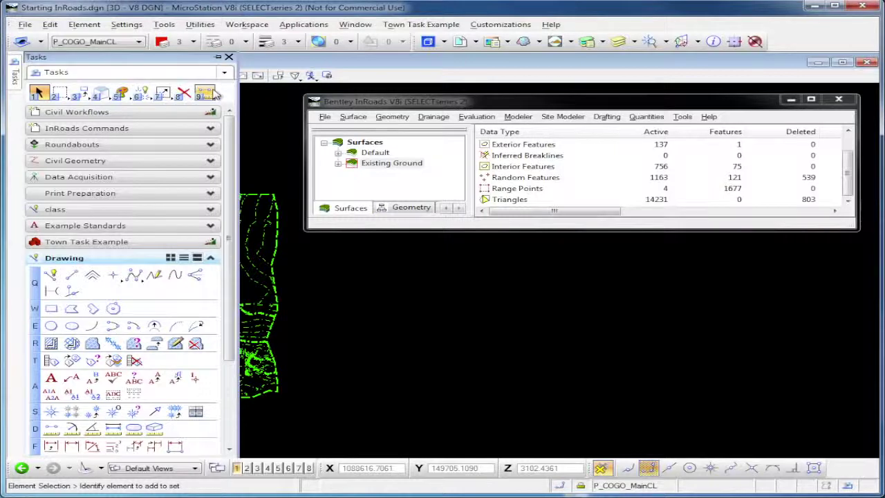
pyautogui.click(212, 130)
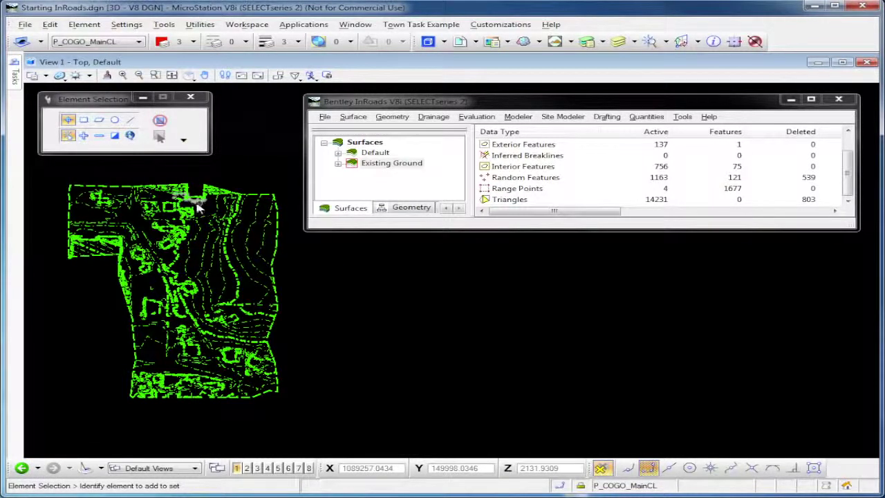
pyautogui.moveTo(122, 204)
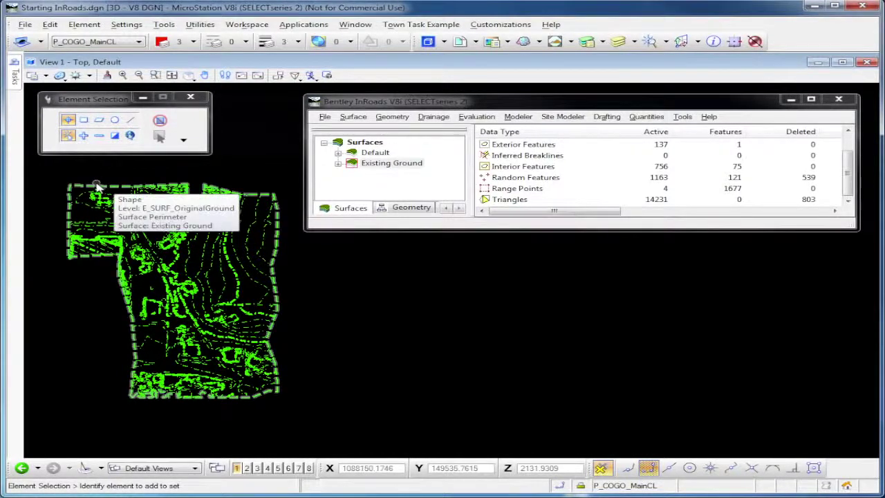
pyautogui.click(96, 188)
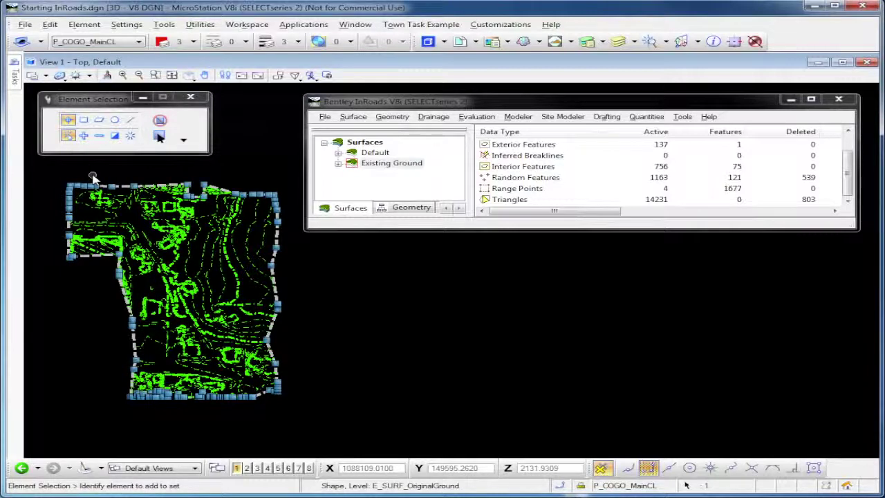
pyautogui.moveTo(16, 77)
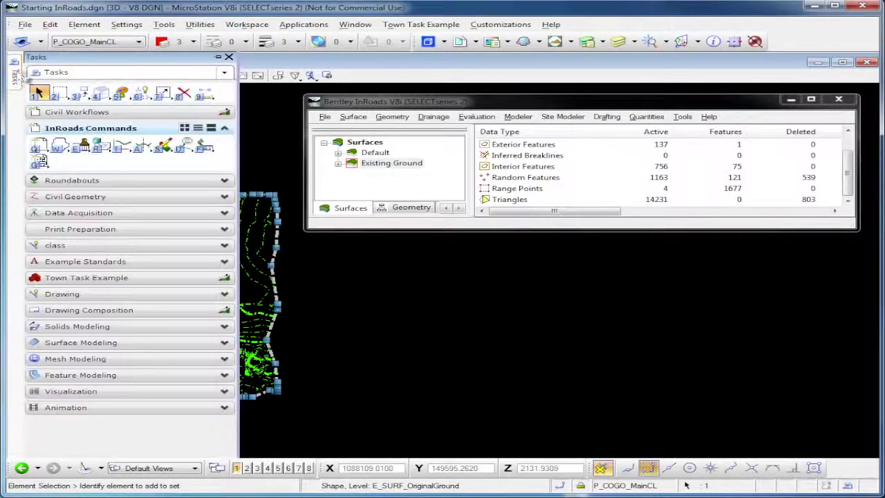
pyautogui.click(186, 95)
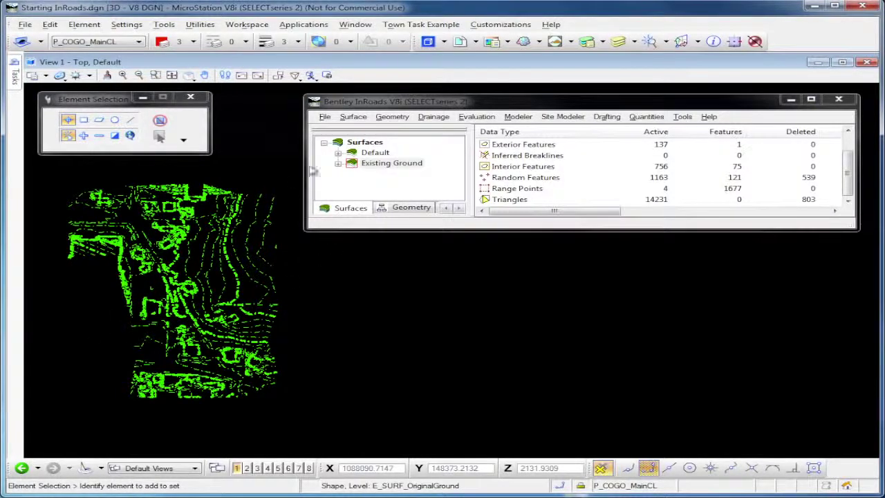
# Display the perimeter of the Existing Ground surface again using View Perimeter
pyautogui.click(353, 117)
pyautogui.moveTo(369, 131)
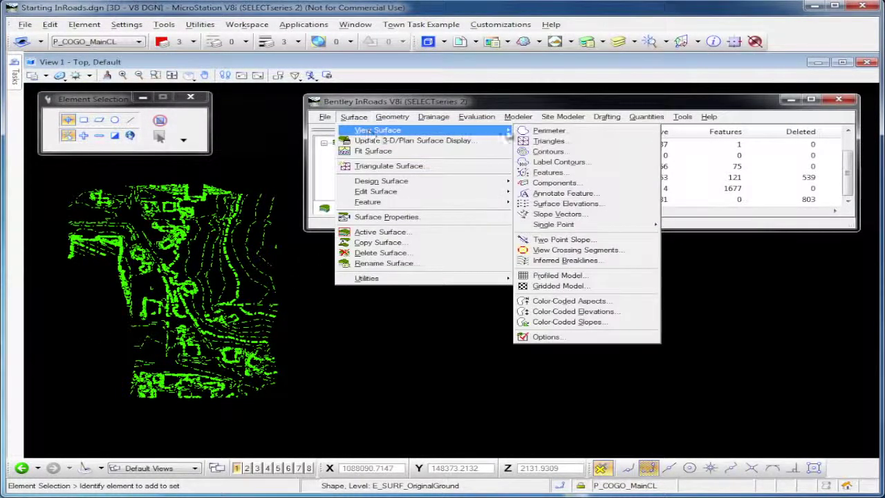
pyautogui.click(546, 131)
pyautogui.click(259, 175)
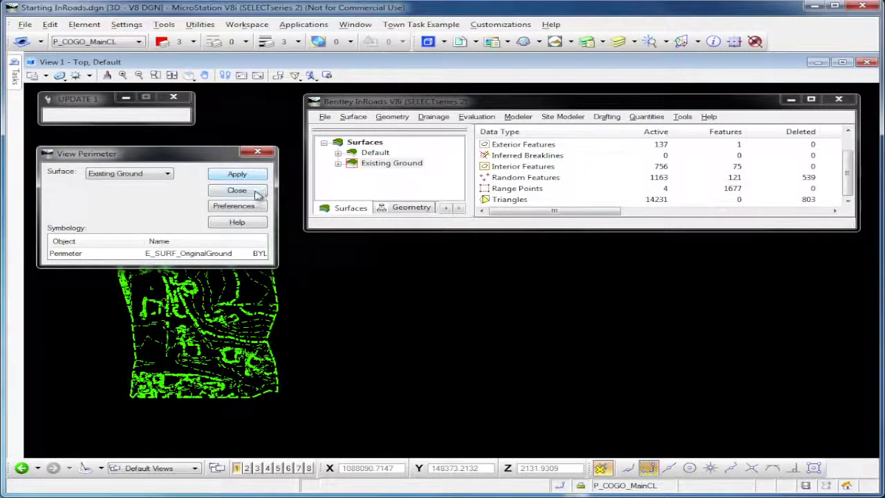
pyautogui.click(257, 191)
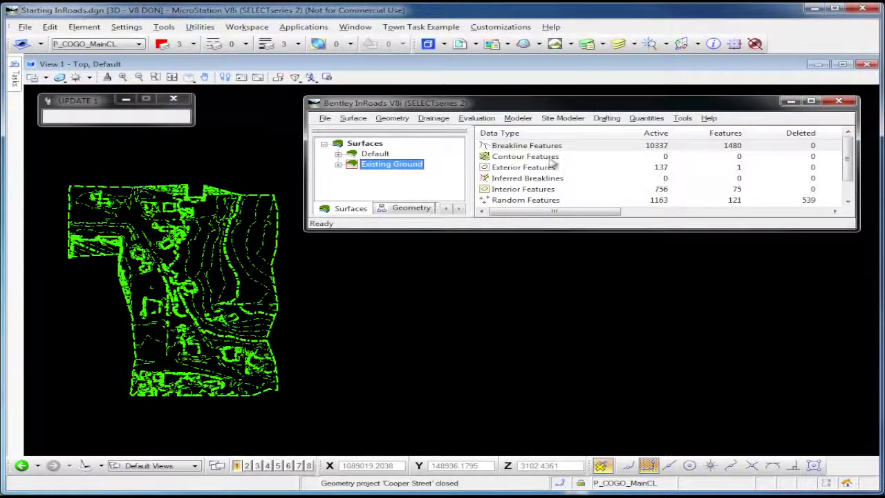
# Review the surface properties of Existing Ground, read through its surface report, and close both
pyautogui.click(356, 121)
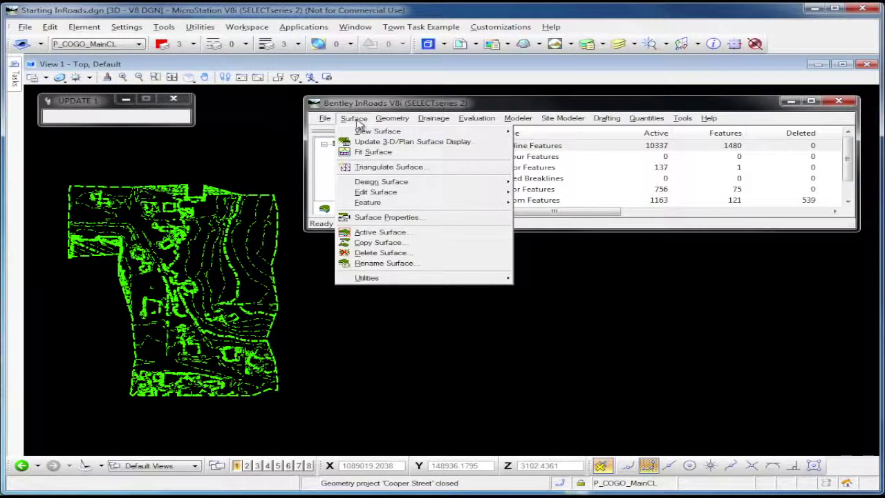
pyautogui.click(379, 217)
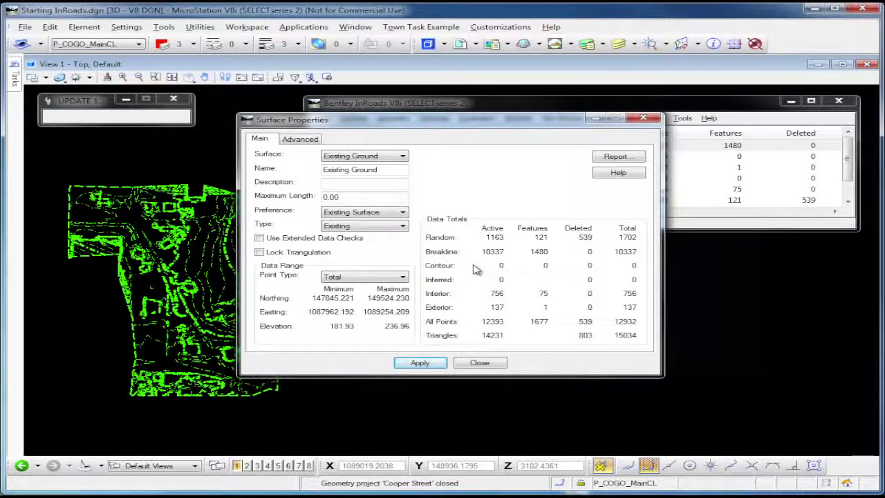
pyautogui.click(607, 158)
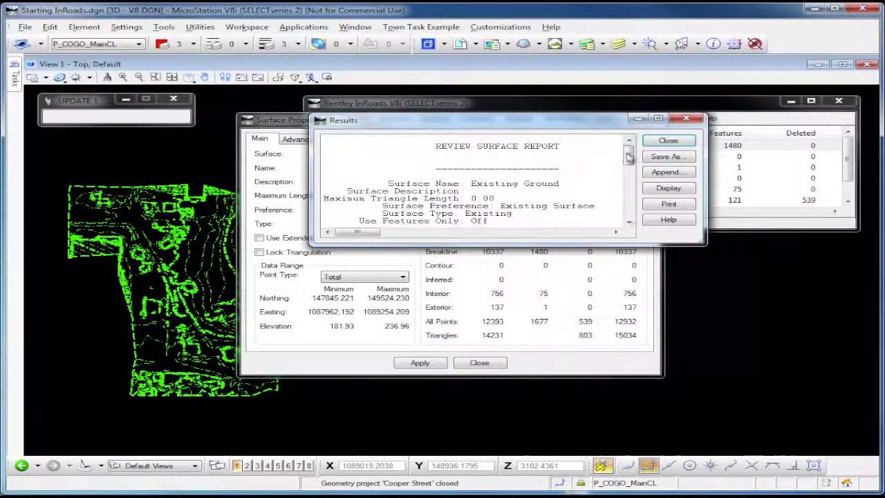
pyautogui.moveTo(630, 152); pyautogui.dragTo(628, 206)
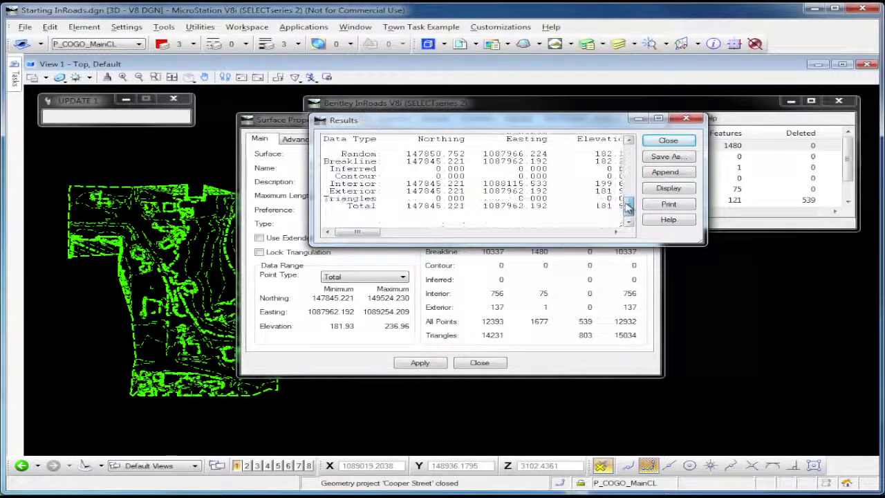
pyautogui.click(667, 141)
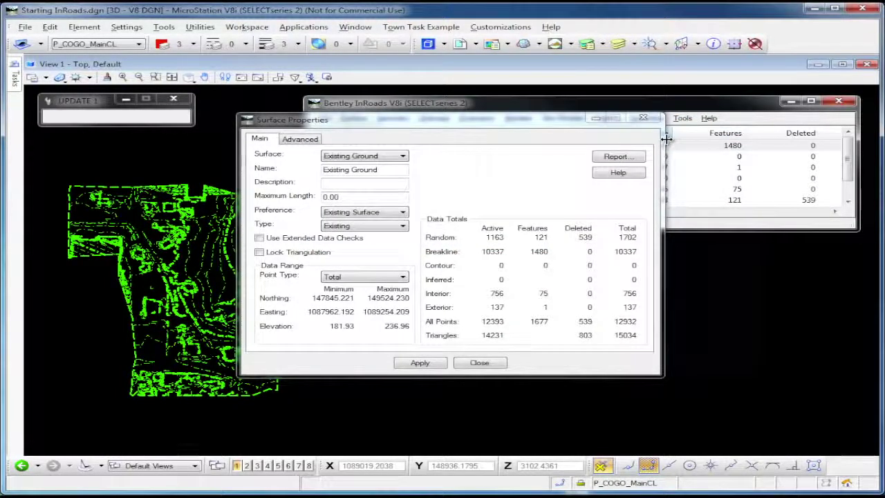
pyautogui.click(479, 363)
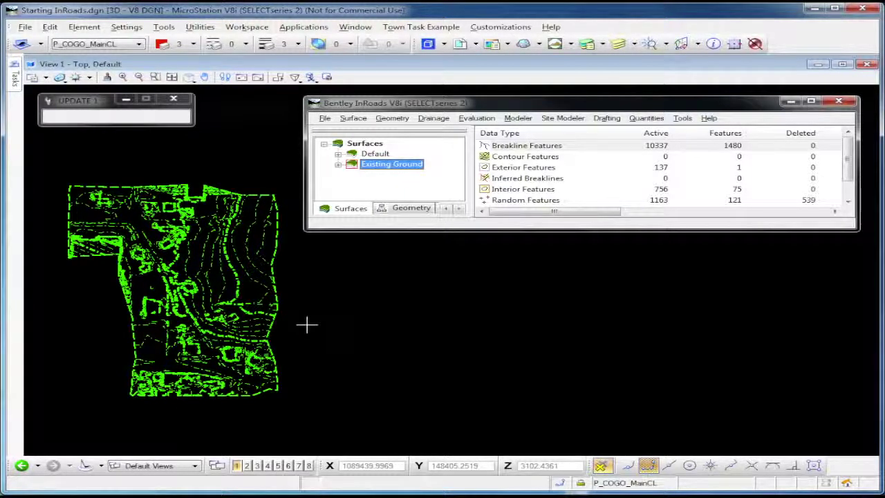
# Open the geometry project file Cooper Street.alg from the Practice Lesson 02 folder
pyautogui.click(399, 211)
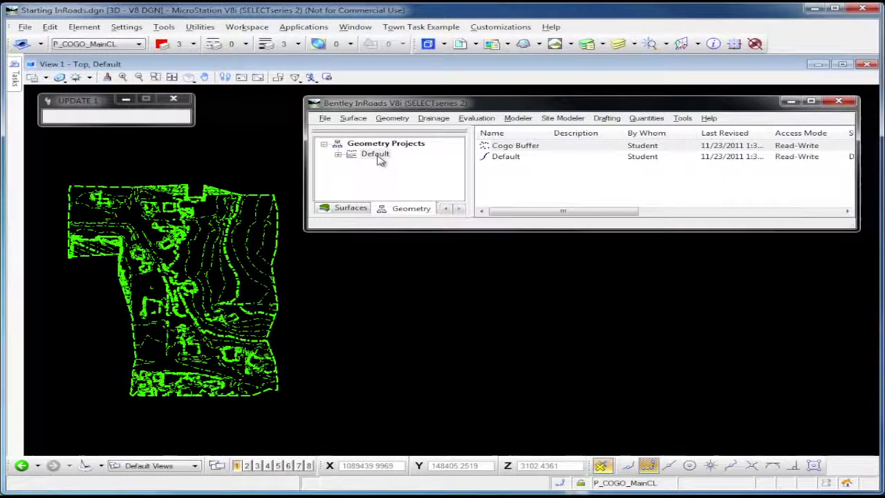
pyautogui.click(325, 118)
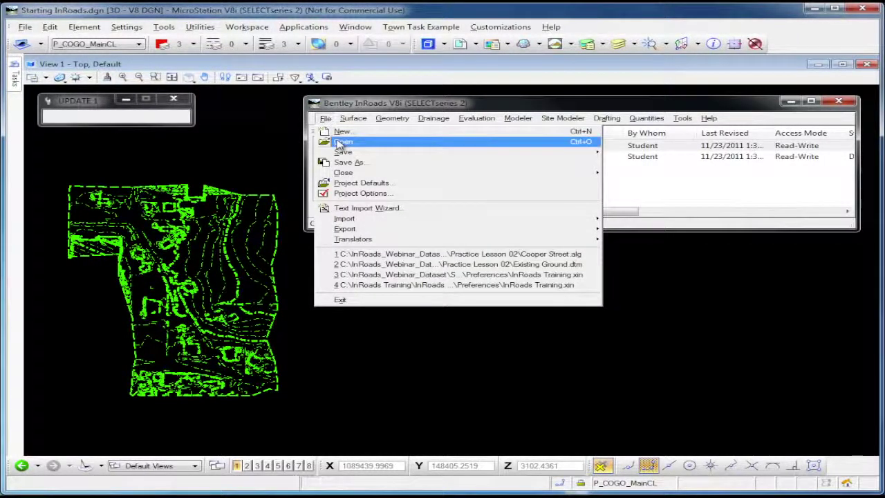
pyautogui.click(340, 142)
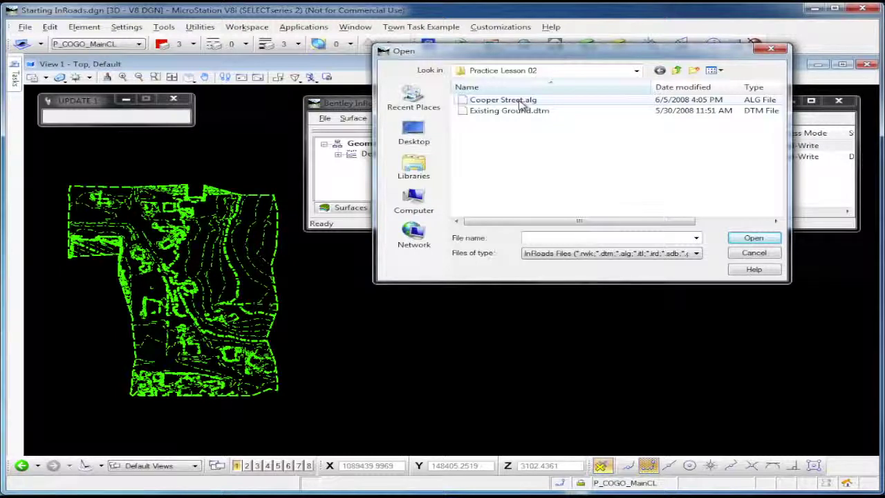
pyautogui.click(522, 101)
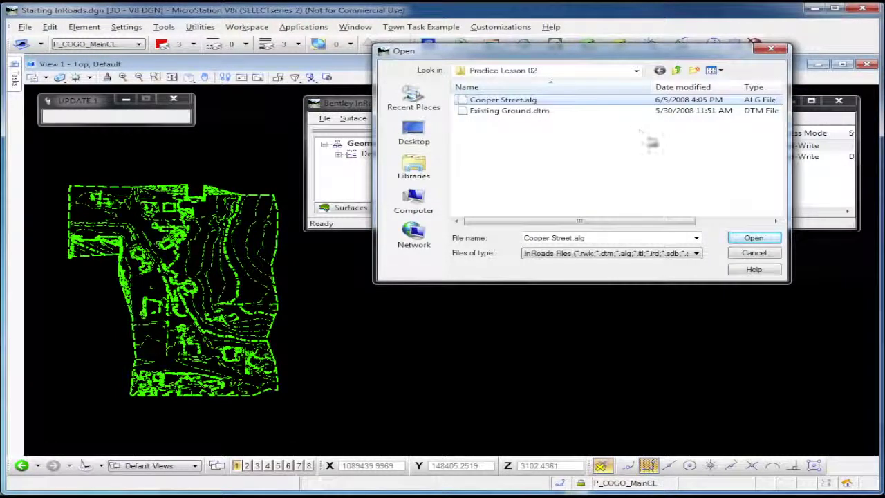
pyautogui.click(753, 238)
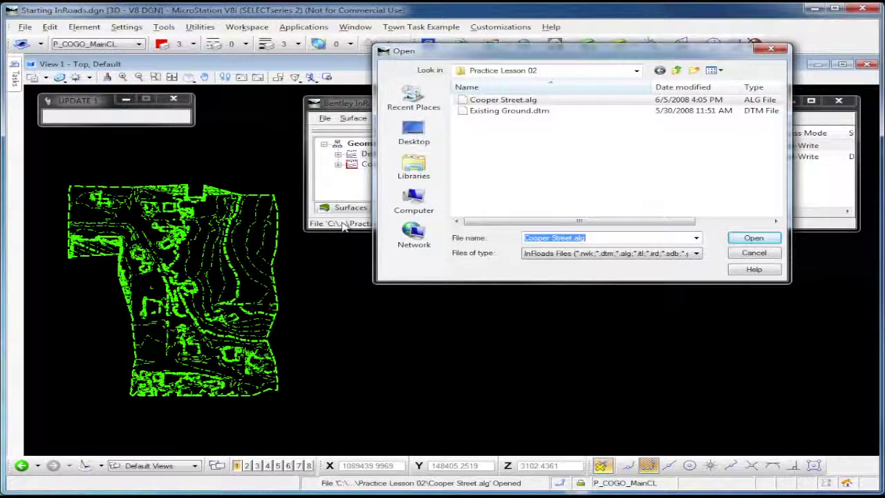
pyautogui.click(760, 253)
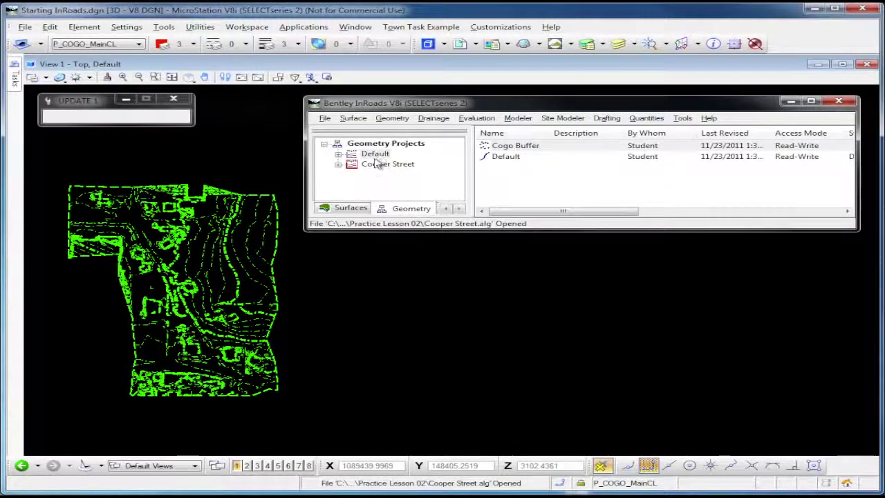
# Look through the contents of the Cooper Street geometry project and set the Cooper St. horizontal alignment active
pyautogui.click(338, 164)
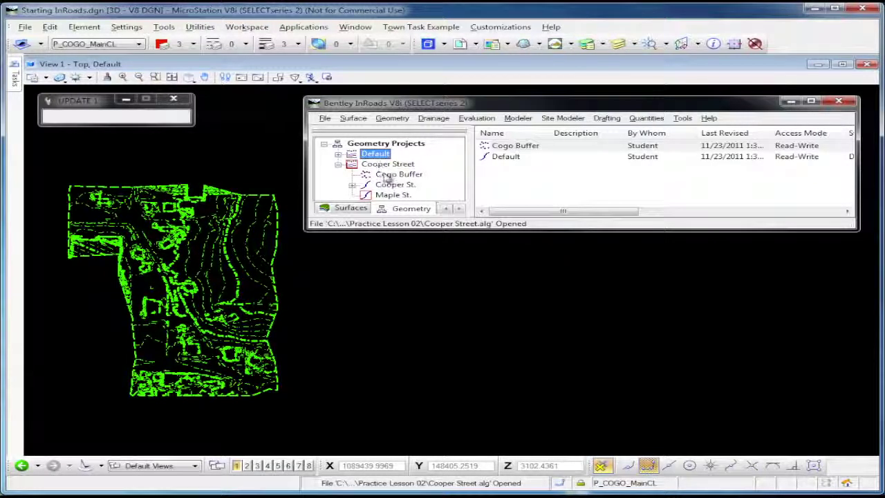
pyautogui.click(392, 184)
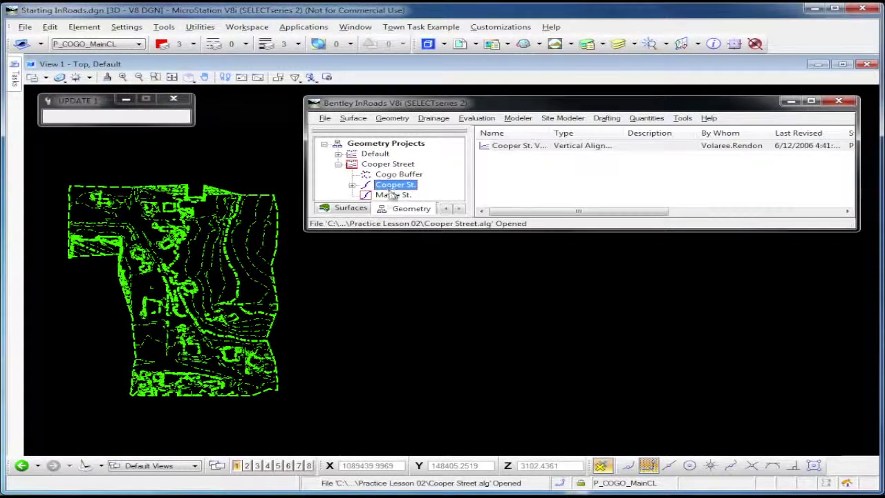
pyautogui.click(391, 196)
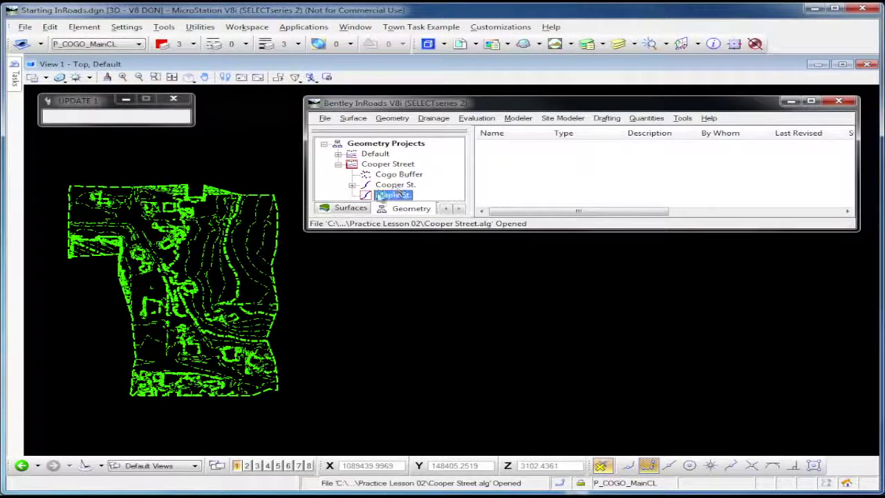
pyautogui.click(403, 176)
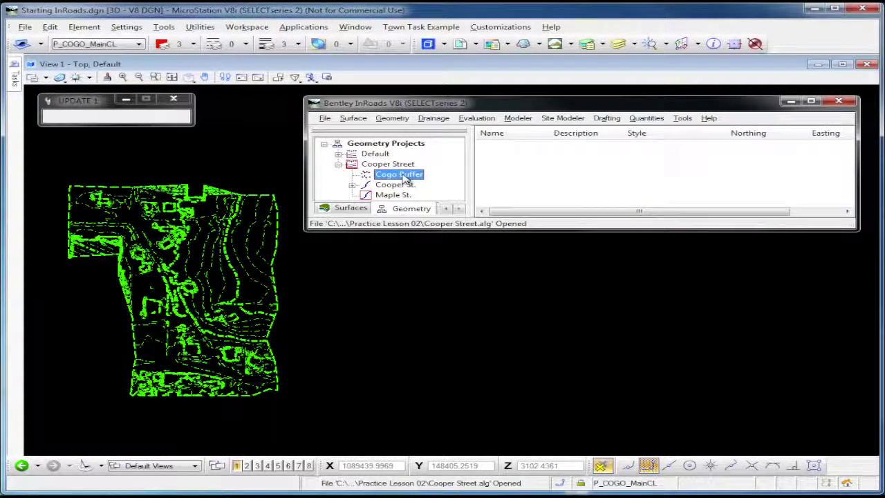
pyautogui.click(397, 185)
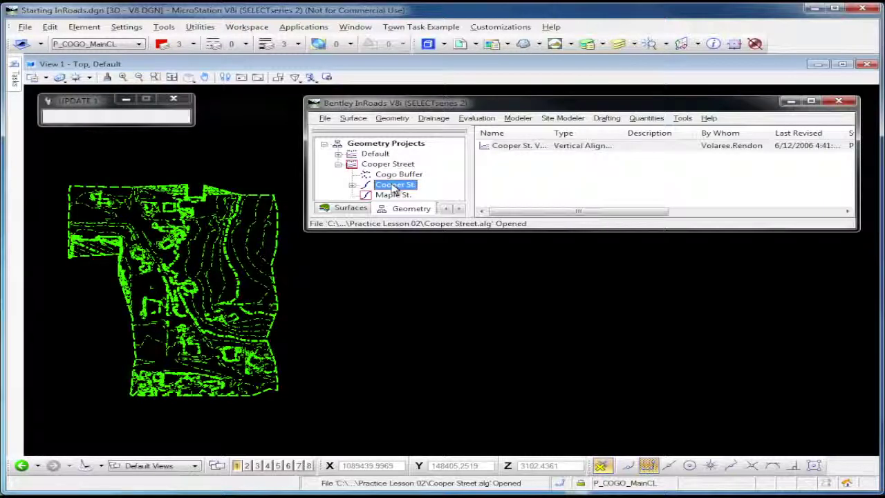
pyautogui.rightClick(394, 189)
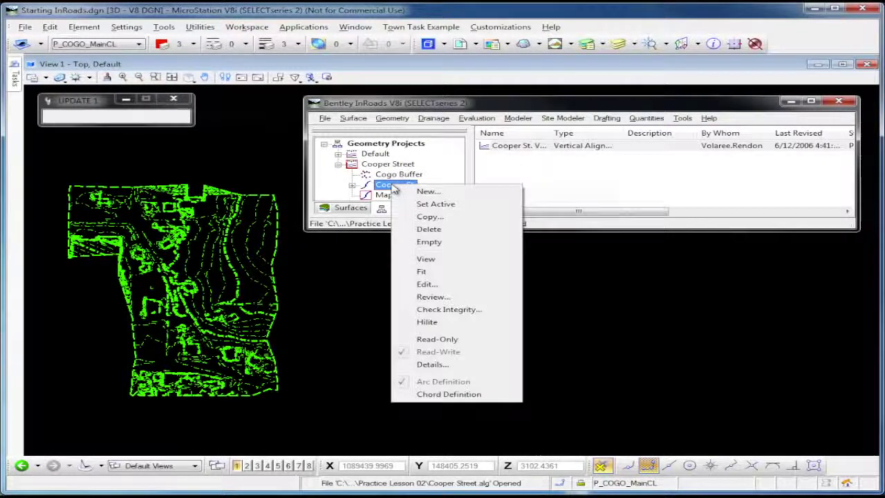
pyautogui.click(423, 205)
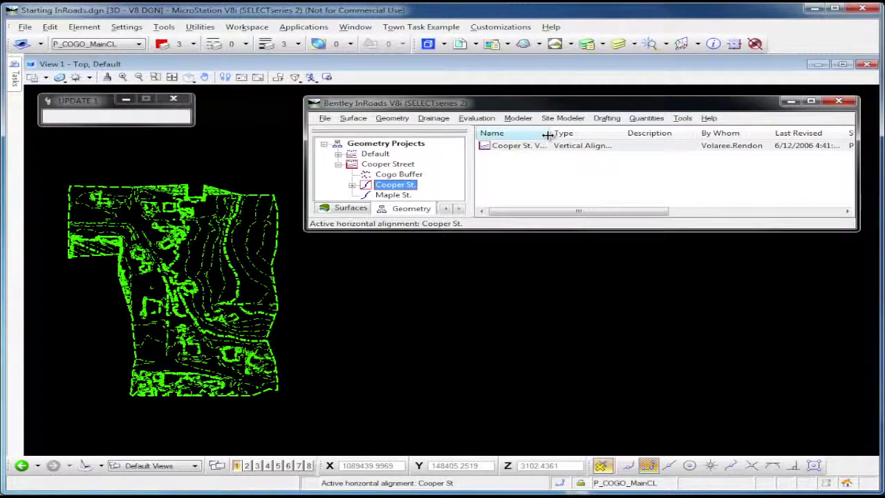
# Show the full name of the vertical alignment under Cooper St. and expand Cooper St. in the project tree
pyautogui.moveTo(550, 132); pyautogui.dragTo(567, 134)
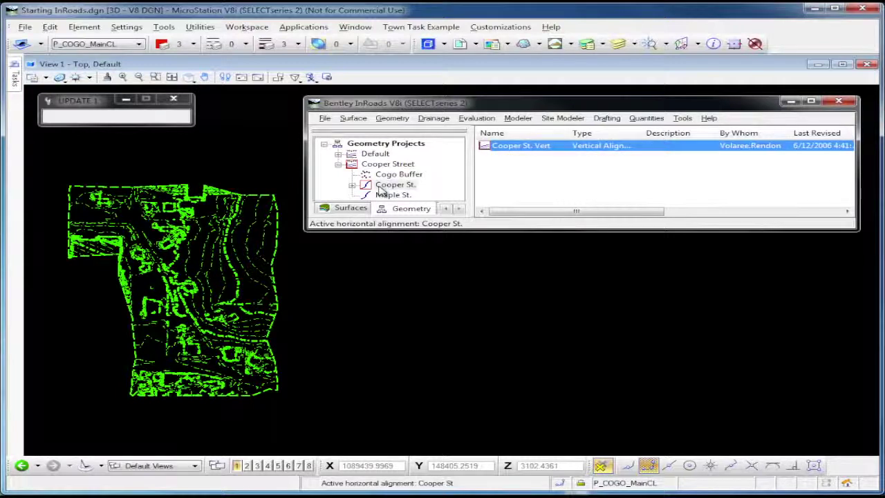
pyautogui.doubleClick(365, 187)
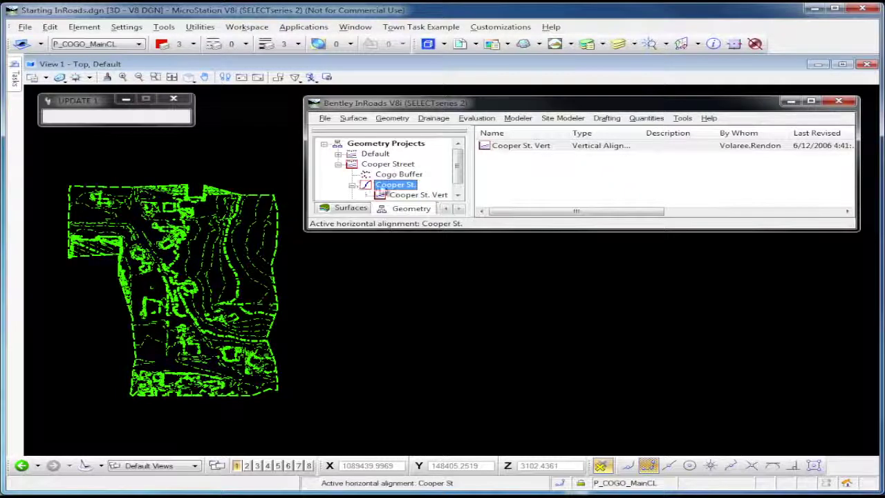
pyautogui.scroll(-1, 401, 190)
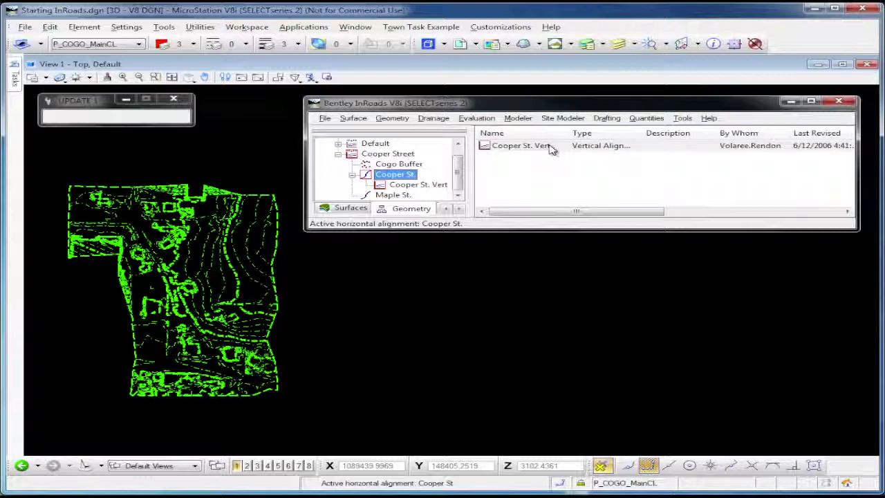
# Display the active horizontal alignment Cooper St. in the plan view
pyautogui.click(391, 118)
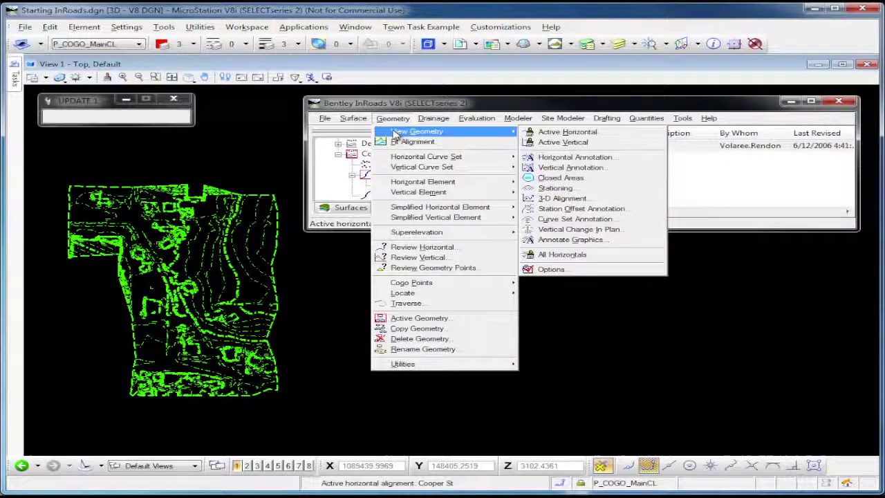
pyautogui.moveTo(352, 122)
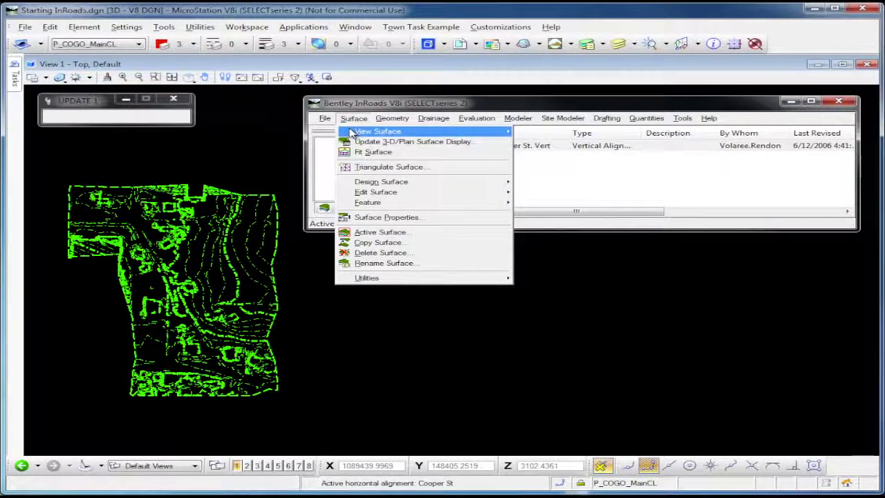
pyautogui.moveTo(392, 119)
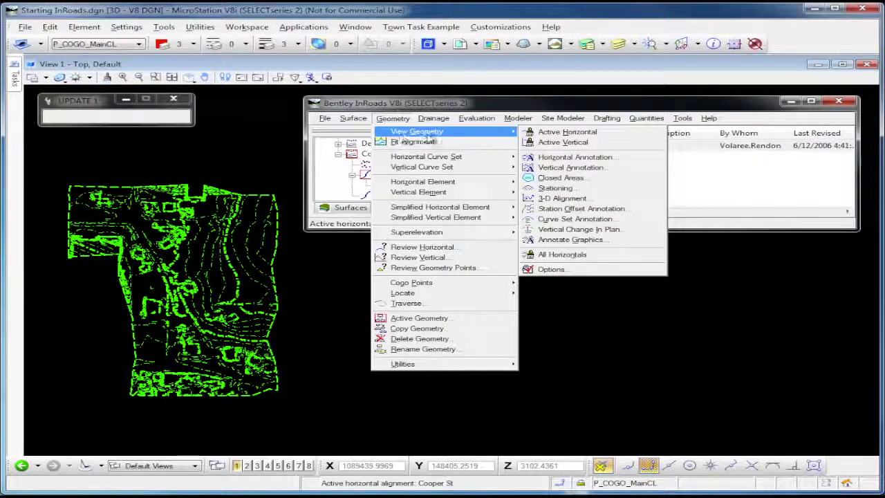
pyautogui.click(564, 133)
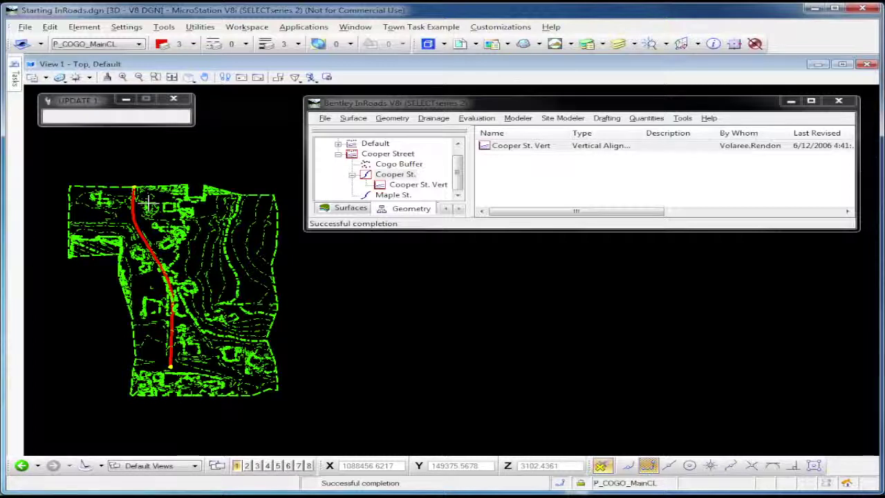
# Update the plan surface display of Existing Ground to hide both the contours and the perimeter
pyautogui.click(353, 118)
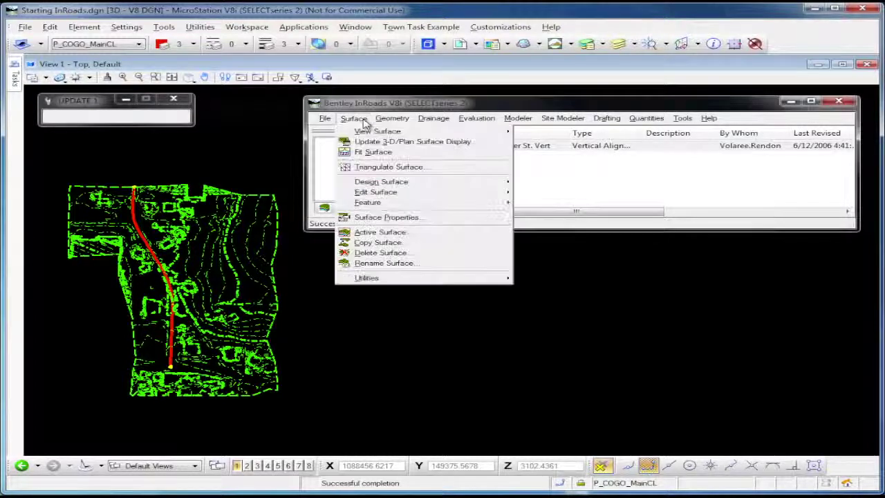
pyautogui.click(374, 143)
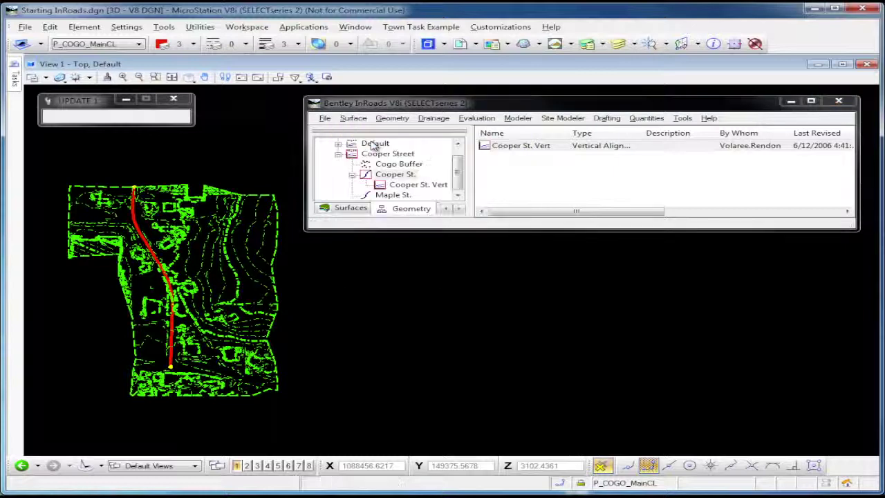
pyautogui.click(371, 155)
pyautogui.click(371, 155)
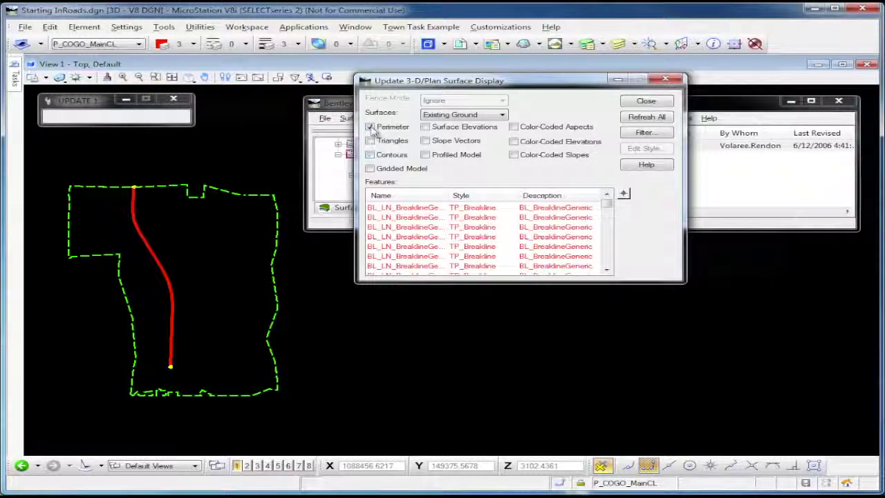
pyautogui.click(370, 126)
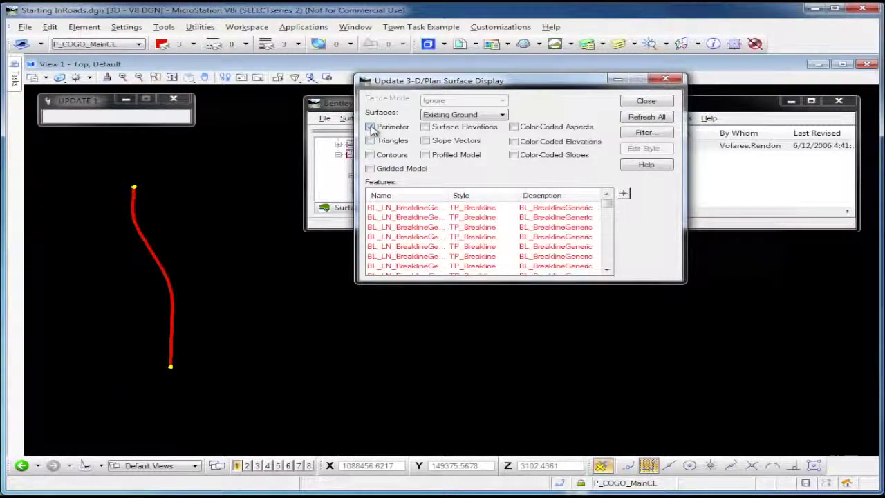
pyautogui.click(646, 101)
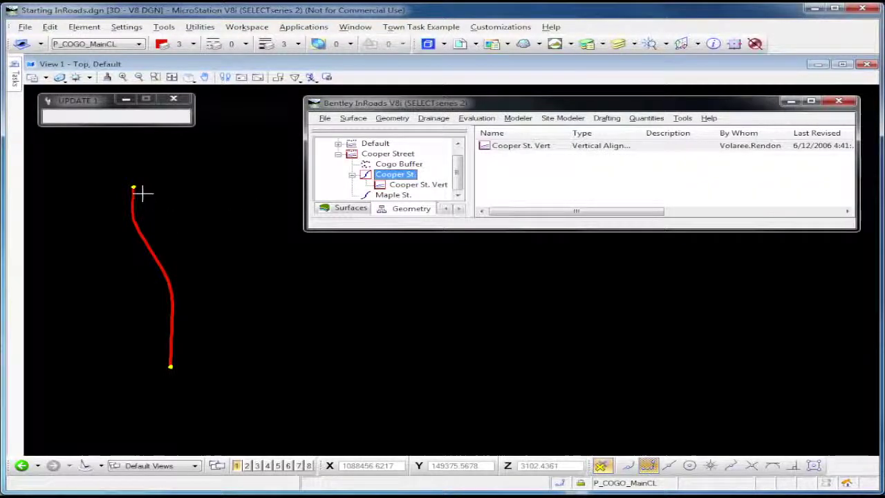